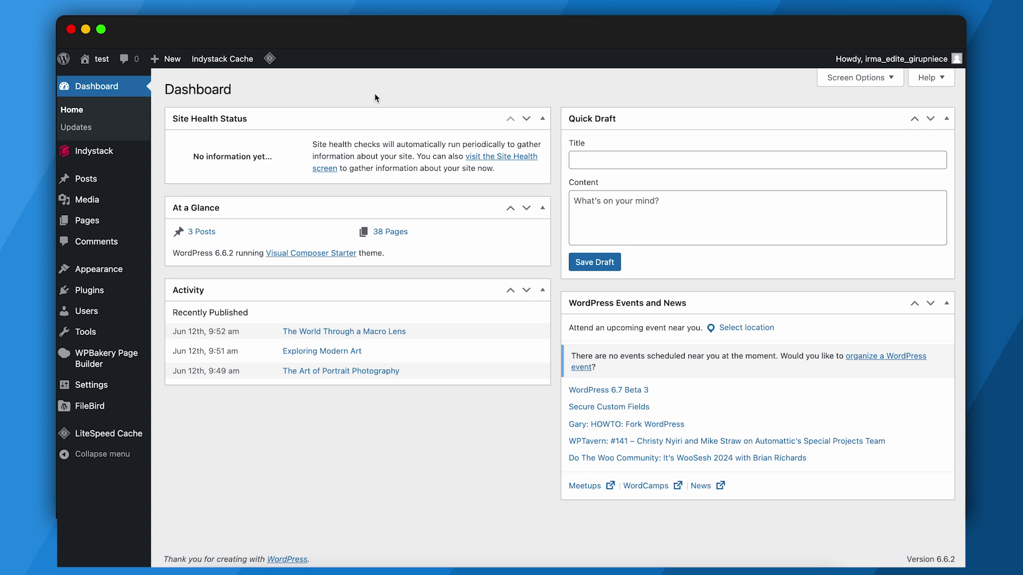
Step: Raise the volume, check the 768, 992 and 1200 px breakpoints in Design Options, then return to the editor
key("XF86AudioRaiseVolume")
scroll(271, 418, "up", 5)
mouse_move(136, 311)
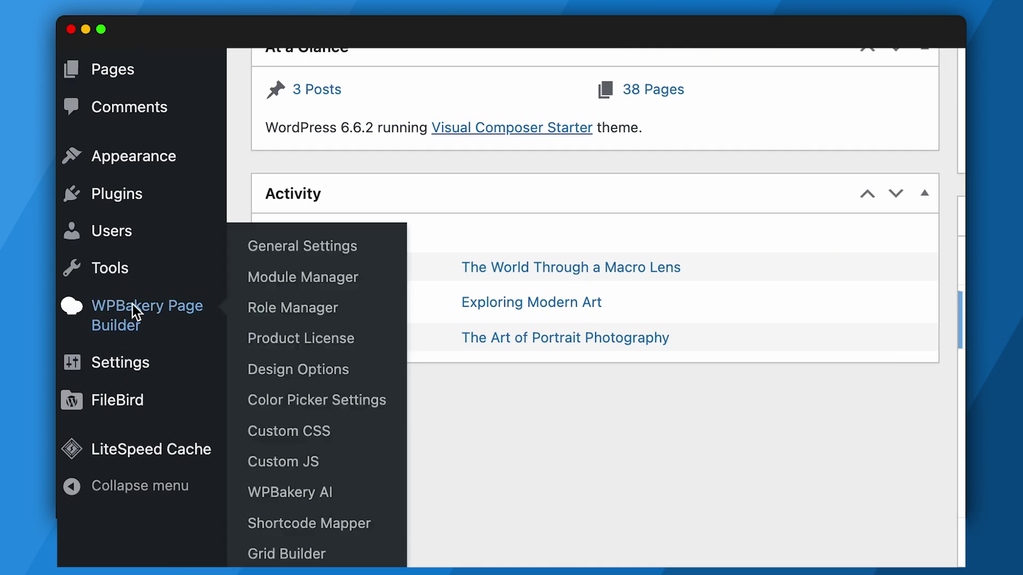
left_click(322, 373)
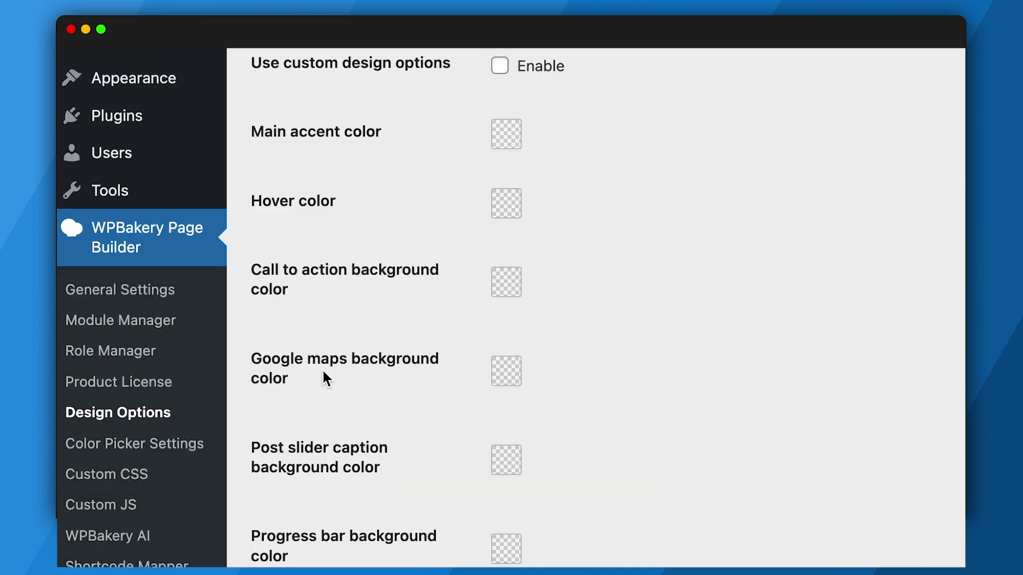
scroll(611, 378, "down", 5)
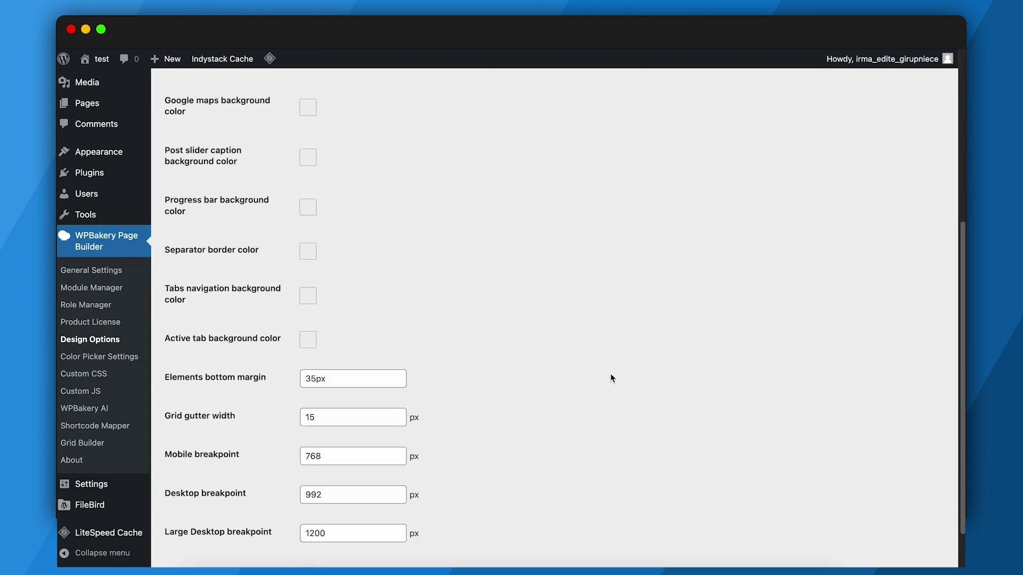
scroll(611, 379, "down", 2)
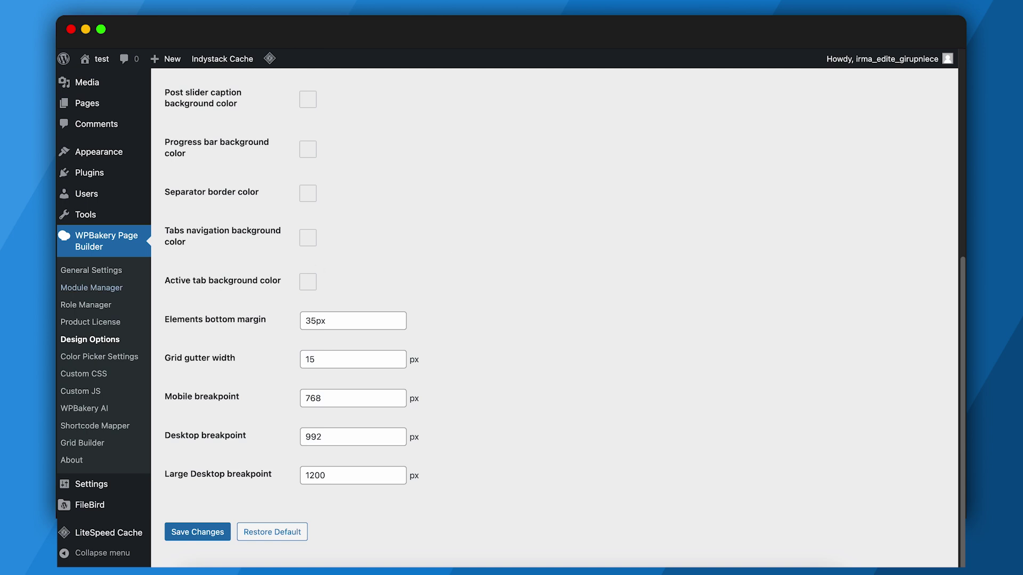
mouse_move(59, 320)
left_click(120, 345)
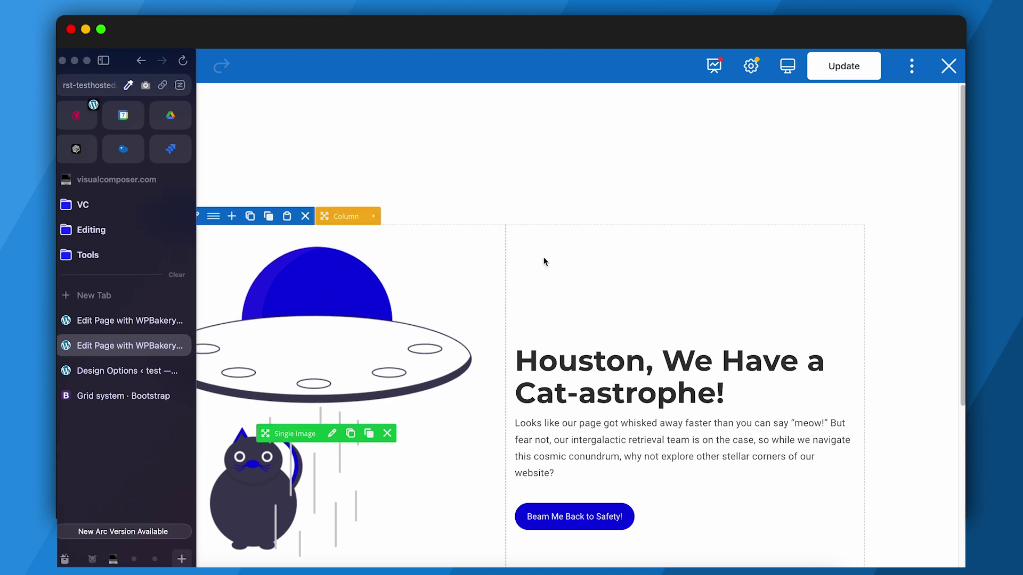
Step: Preview the Cat-astrophe page at tablet landscape, tablet portrait and mobile widths, then move to the three-card page
scroll(846, 189, "down", 3)
scroll(846, 188, "up", 1)
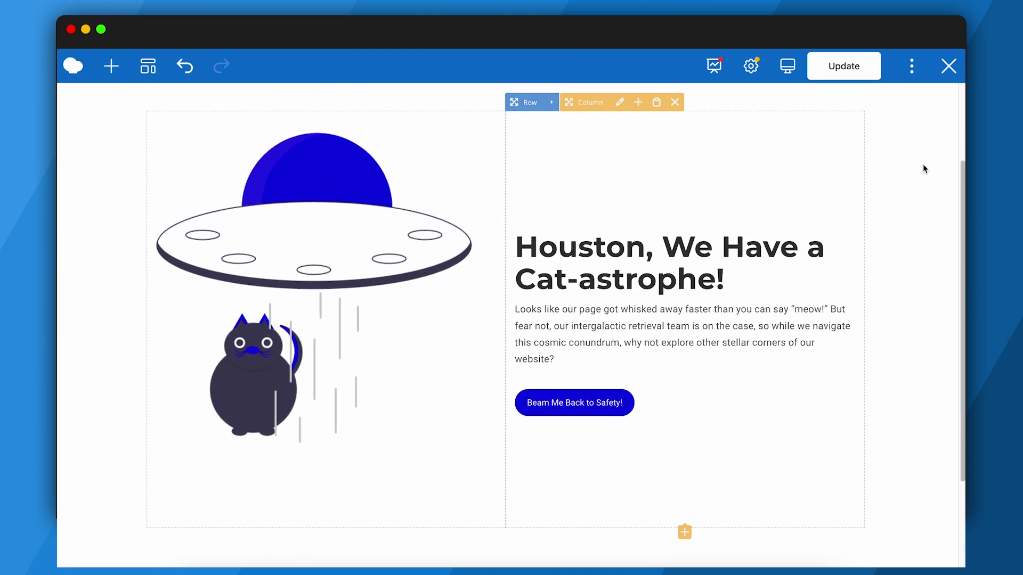
left_click(787, 67)
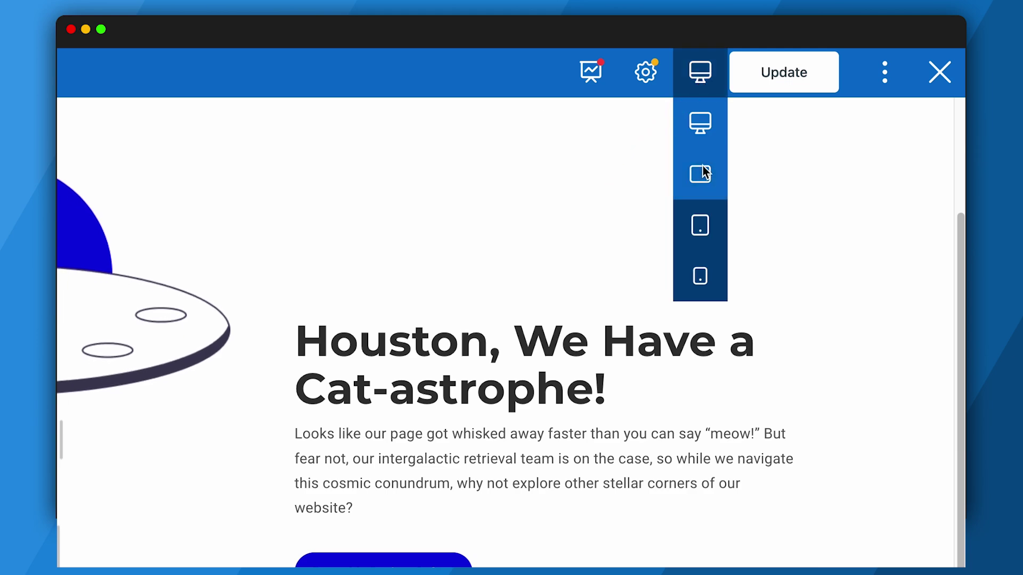
left_click(700, 174)
left_click(700, 225)
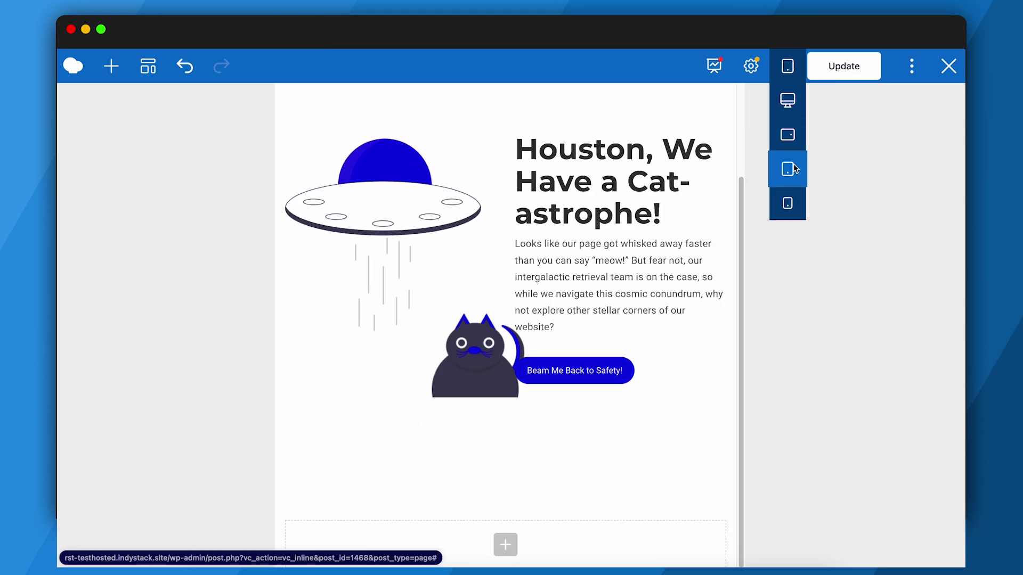
left_click(792, 202)
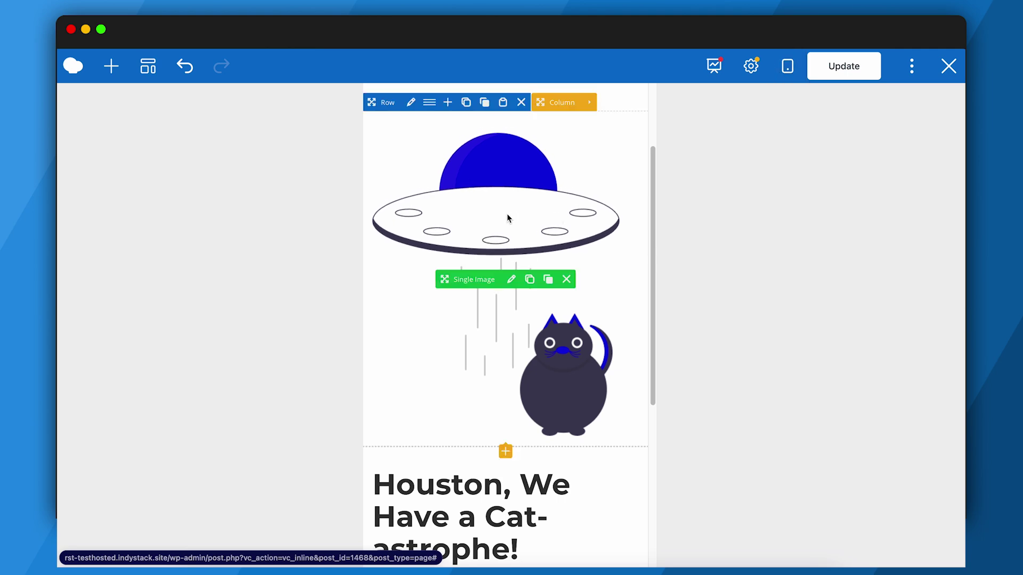
mouse_move(58, 352)
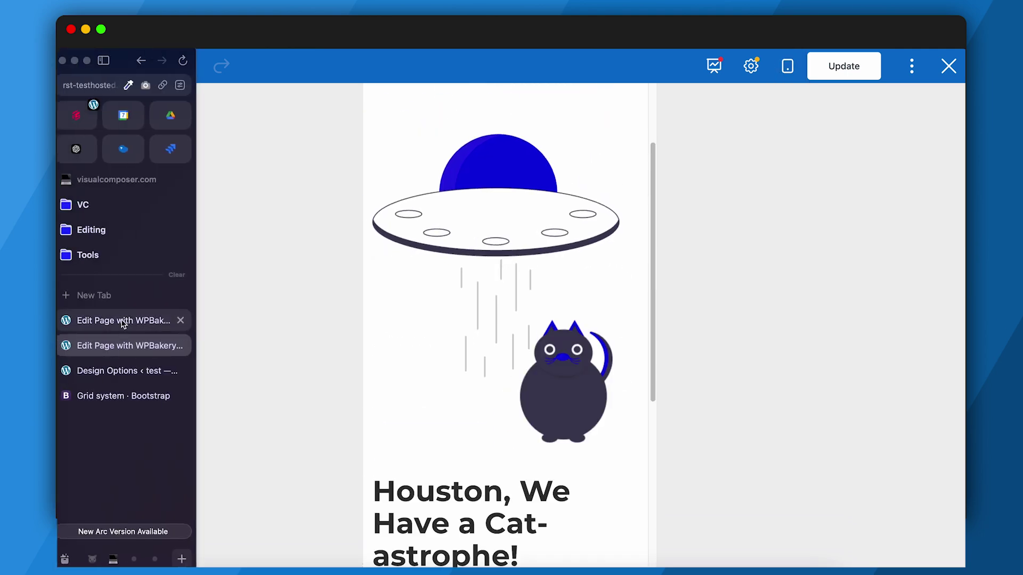
left_click(120, 320)
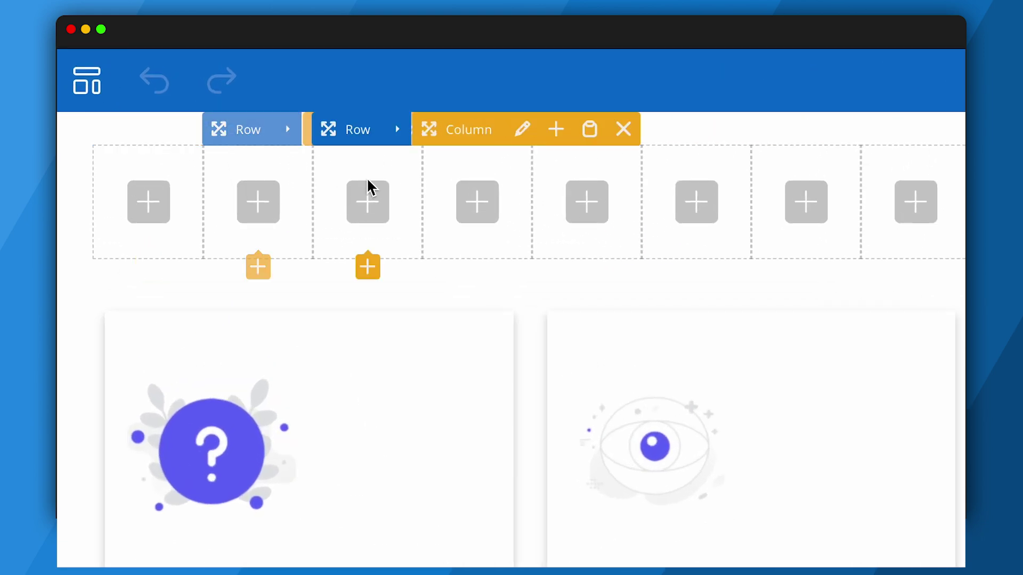
Step: Show the Responsive Options of a 1/12 column in the twelve-column row
left_click(522, 130)
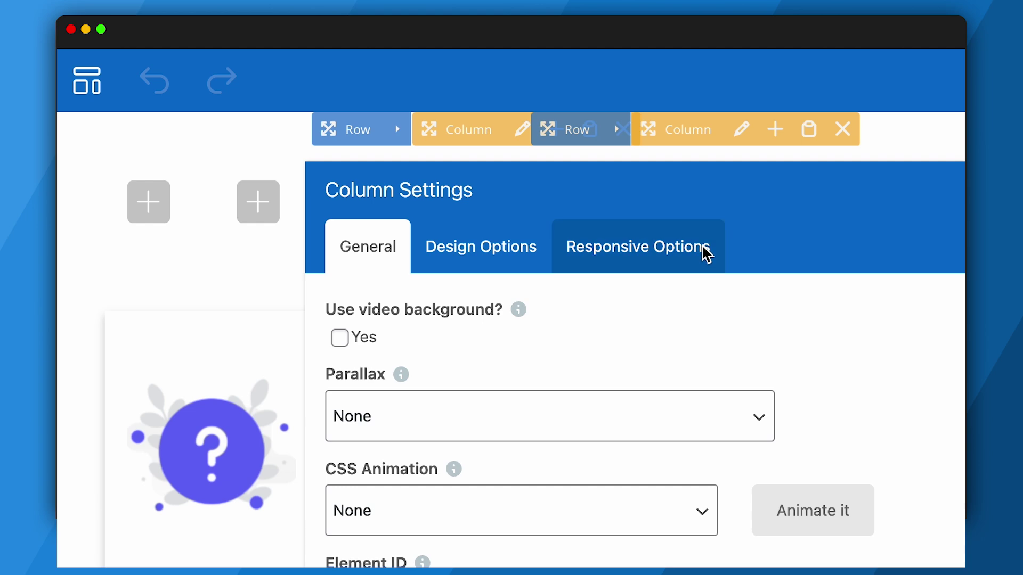
left_click(680, 256)
scroll(678, 190, "down", 1)
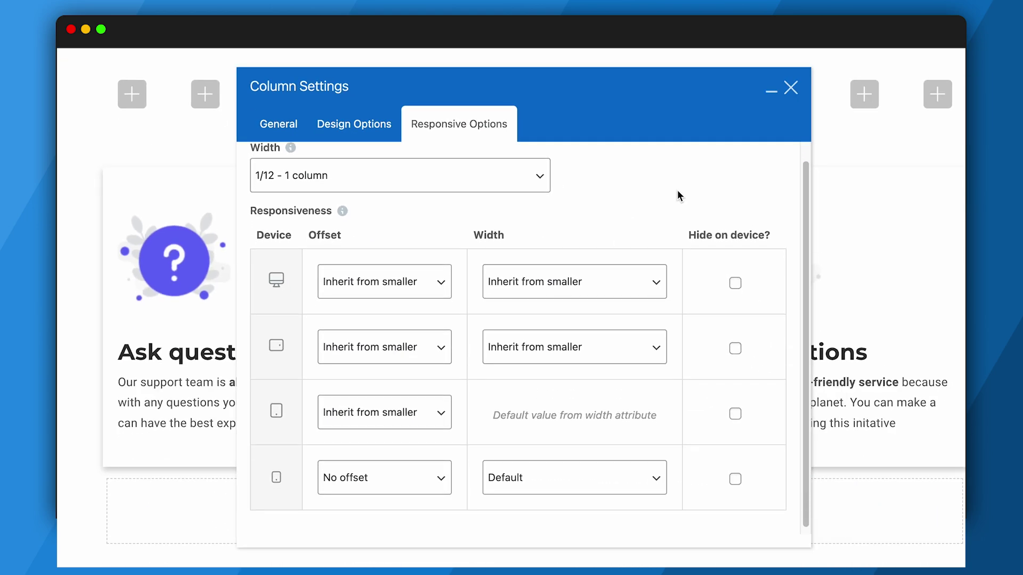
scroll(680, 196, "up", 1)
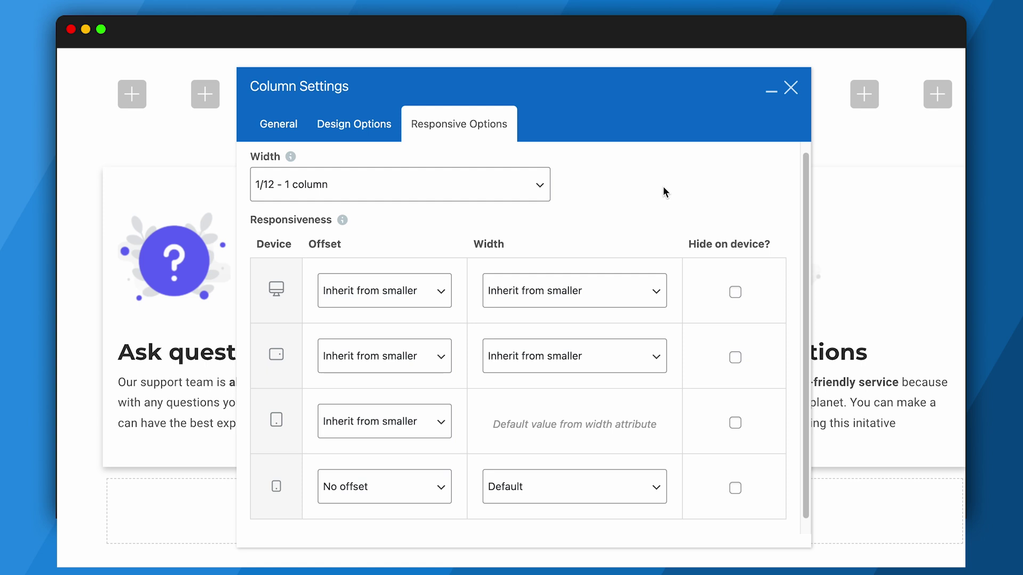
Step: Read Bootstrap's grid system documentation, then return to the column settings
mouse_move(59, 320)
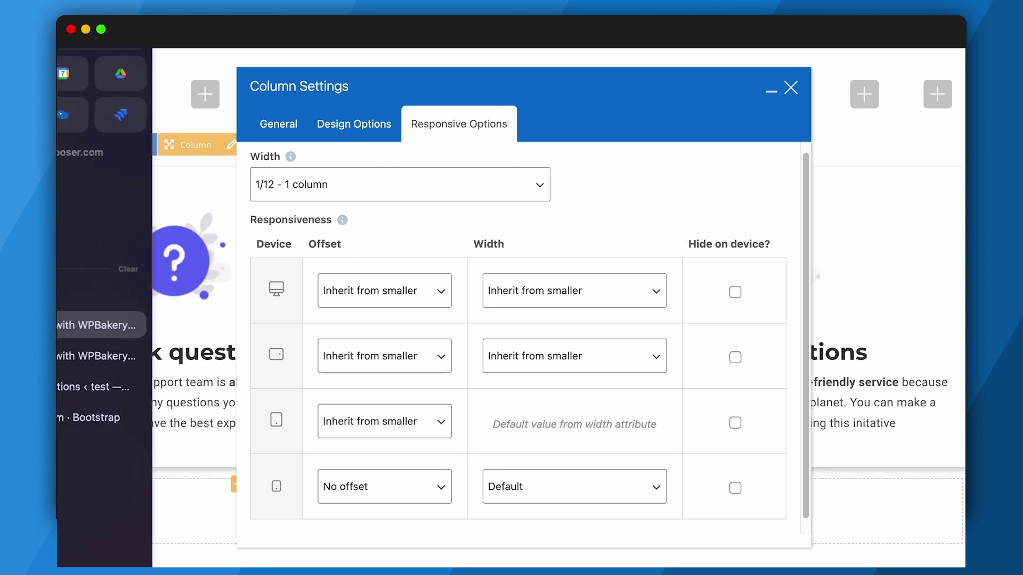
left_click(80, 413)
scroll(586, 322, "down", 10)
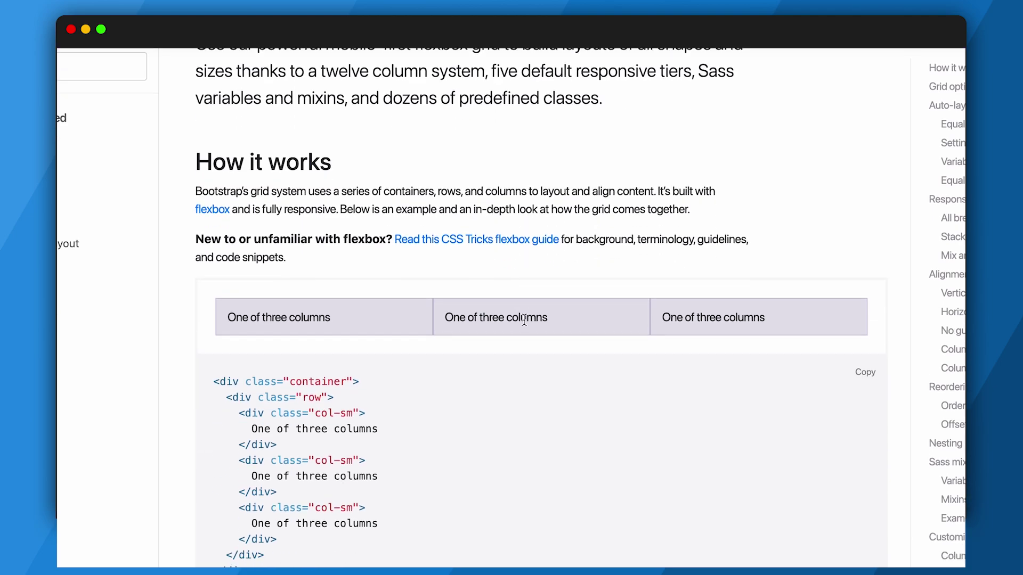
scroll(659, 337, "down", 15)
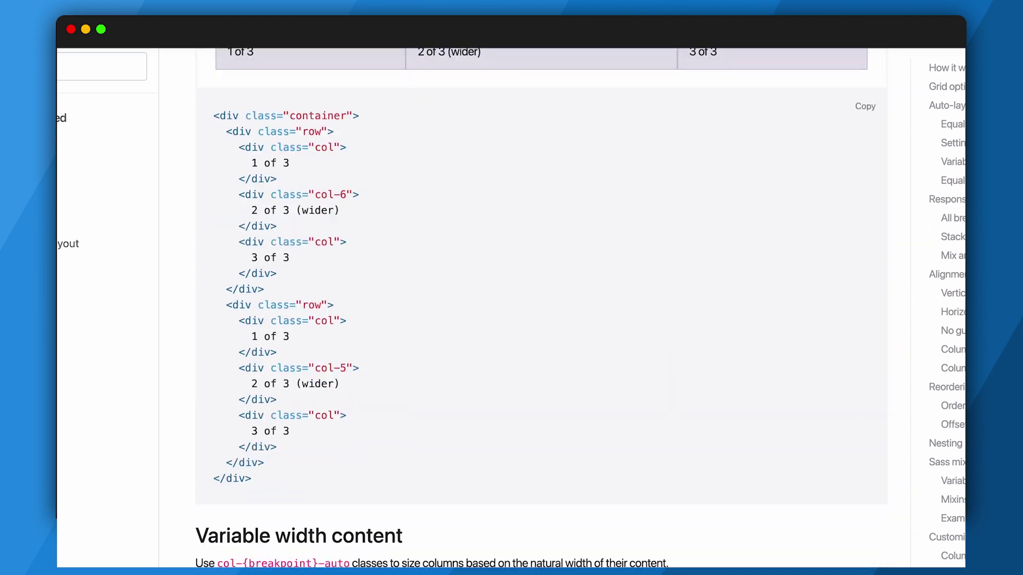
mouse_move(58, 325)
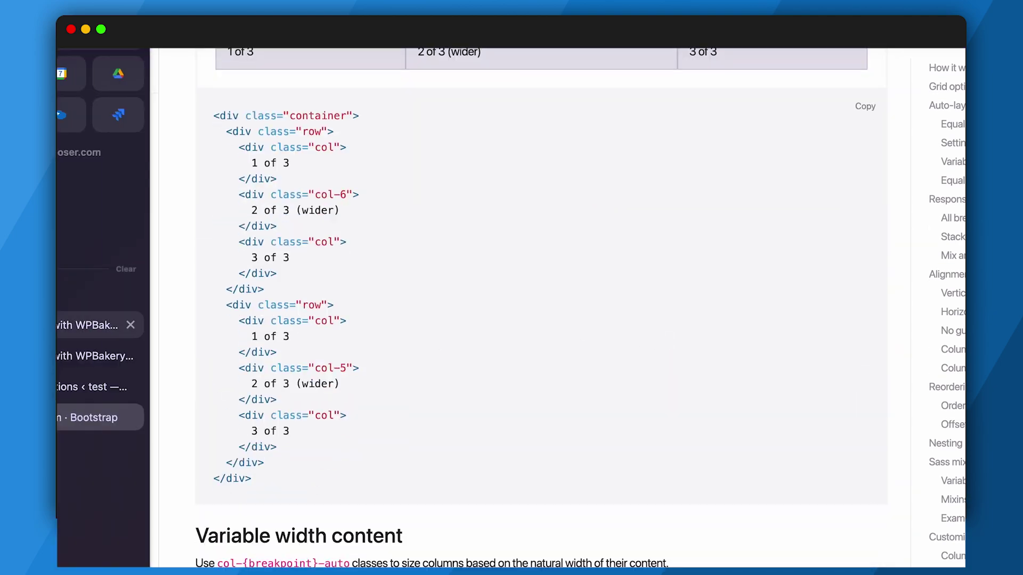
left_click(85, 325)
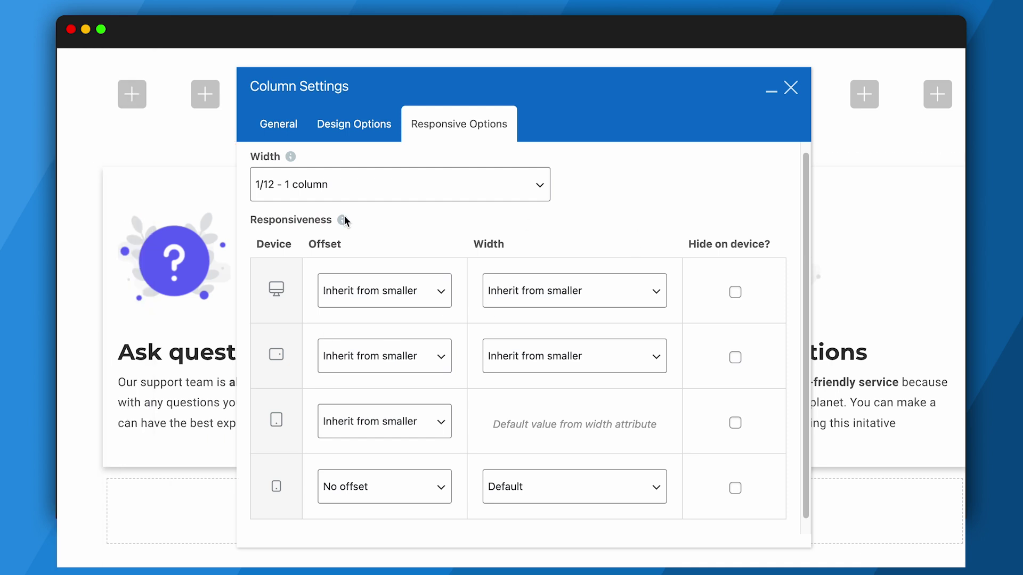
mouse_move(342, 220)
left_click_drag(660, 91, 662, 185)
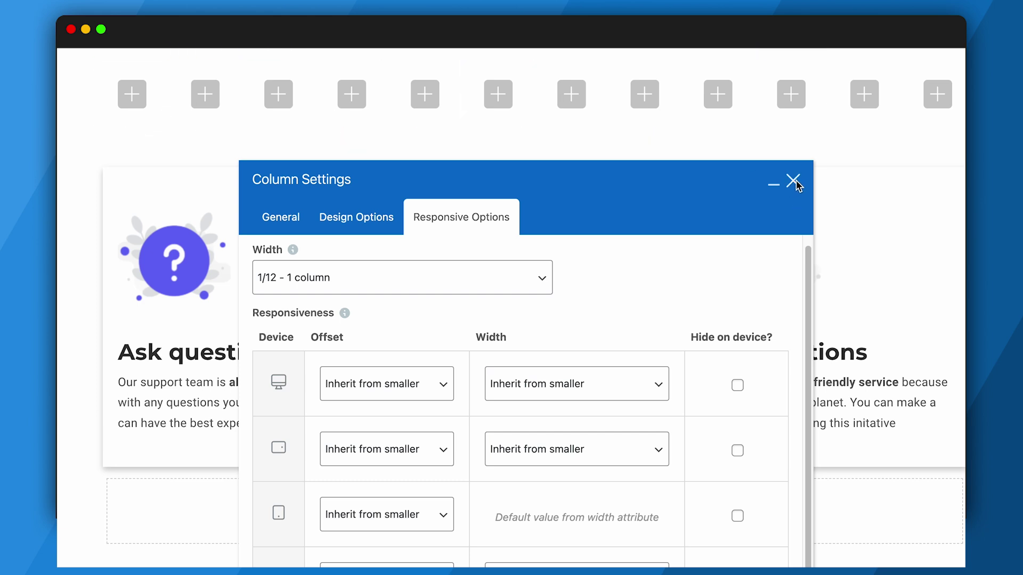
left_click_drag(666, 183, 673, 165)
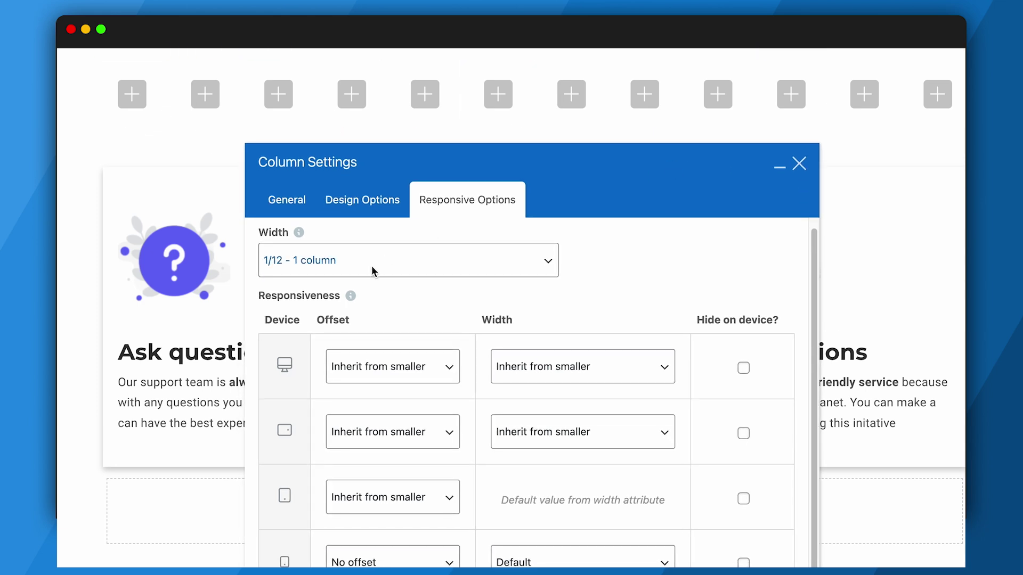
left_click(372, 267)
left_click(375, 272)
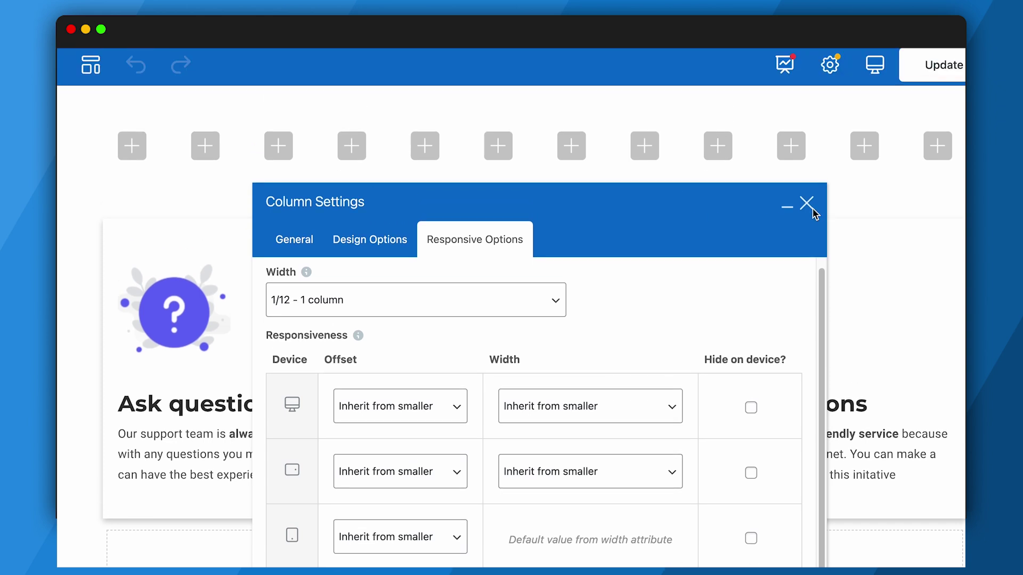
left_click(811, 207)
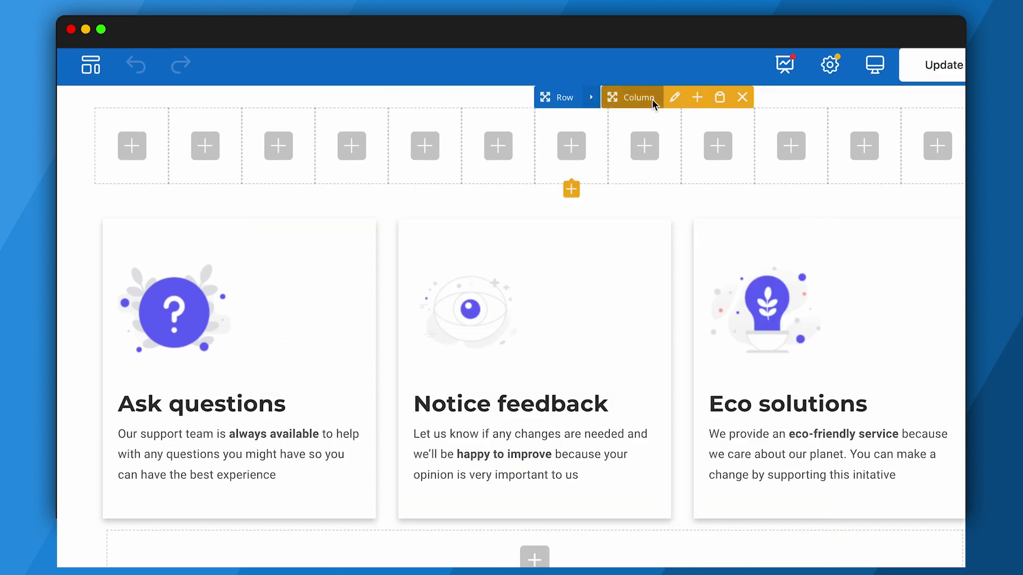
left_click(672, 97)
left_click(498, 241)
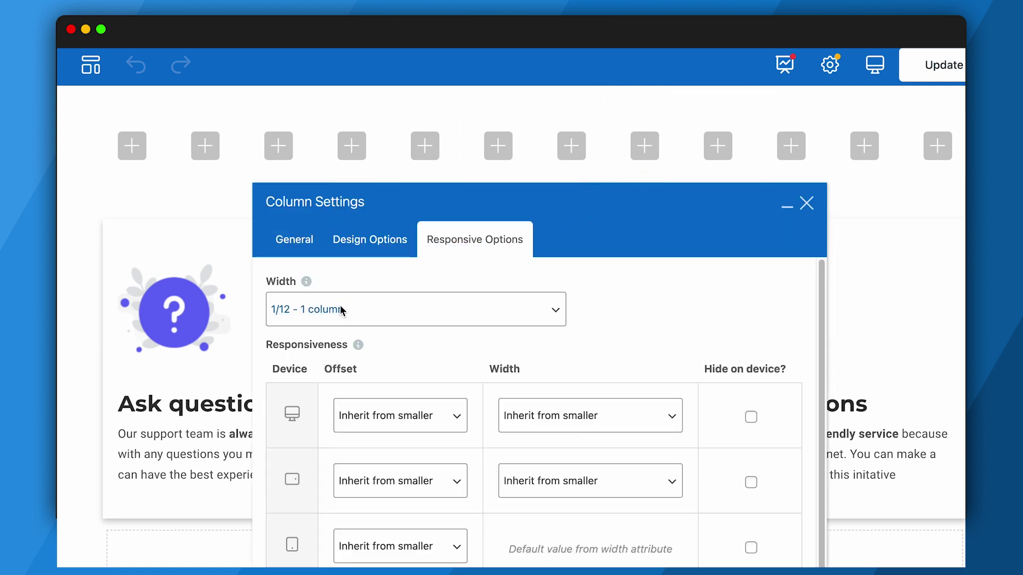
left_click(418, 318)
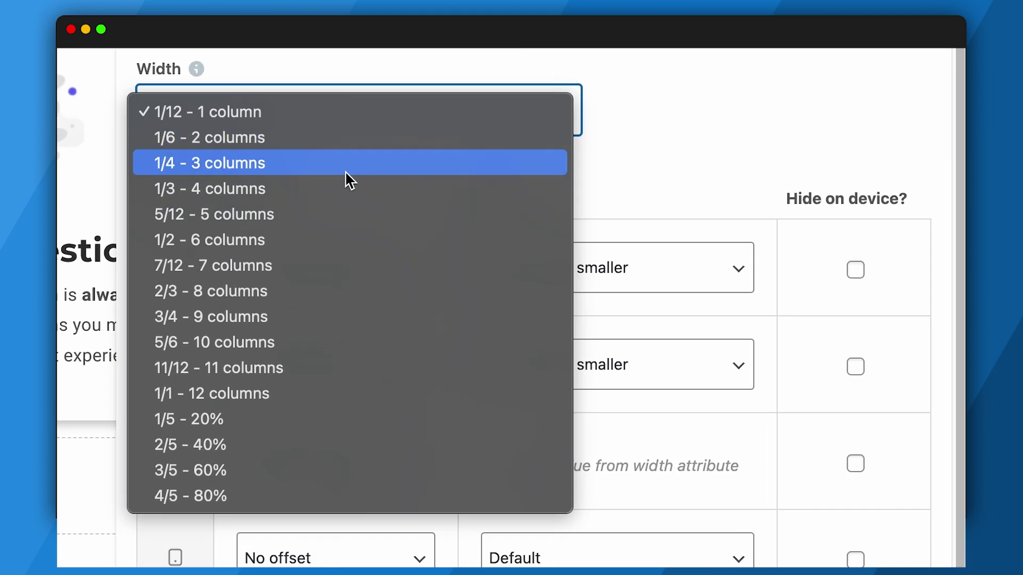
left_click(311, 501)
left_click(303, 129)
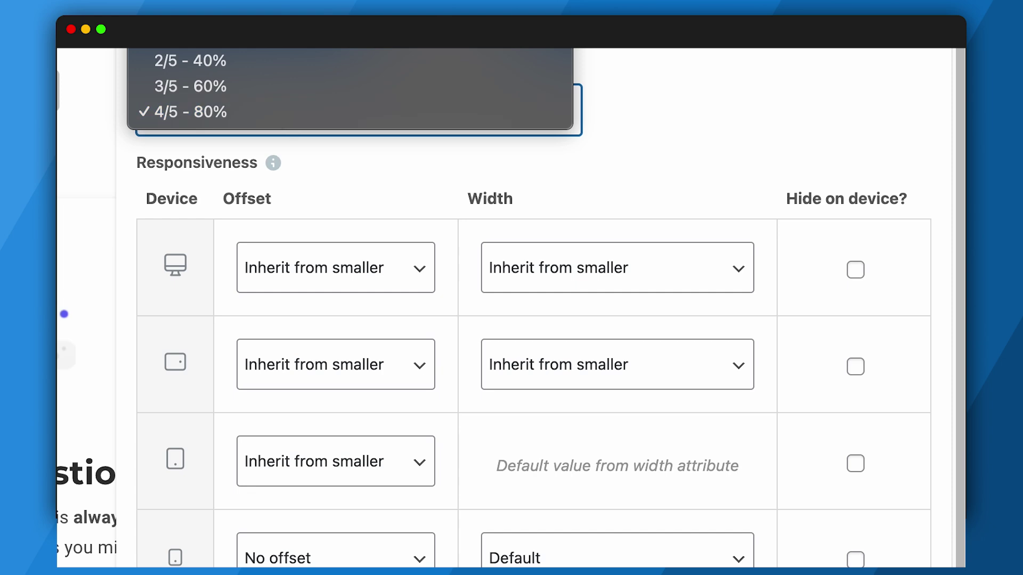
key("1")
key("Return")
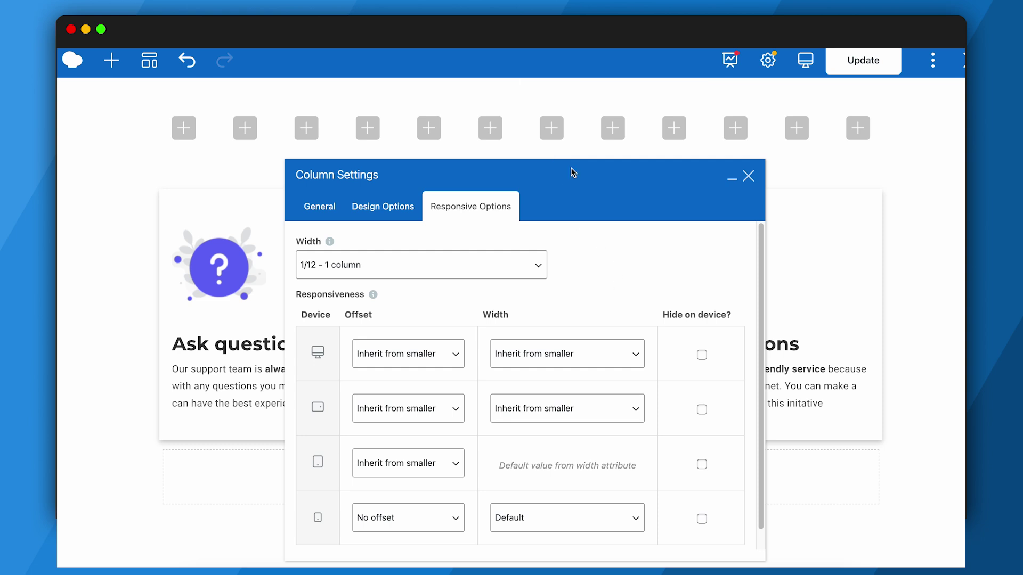
mouse_move(573, 173)
left_mouse_down()
mouse_move(581, 244)
mouse_move(507, 130)
mouse_move(552, 178)
mouse_move(567, 176)
mouse_move(570, 158)
left_mouse_up()
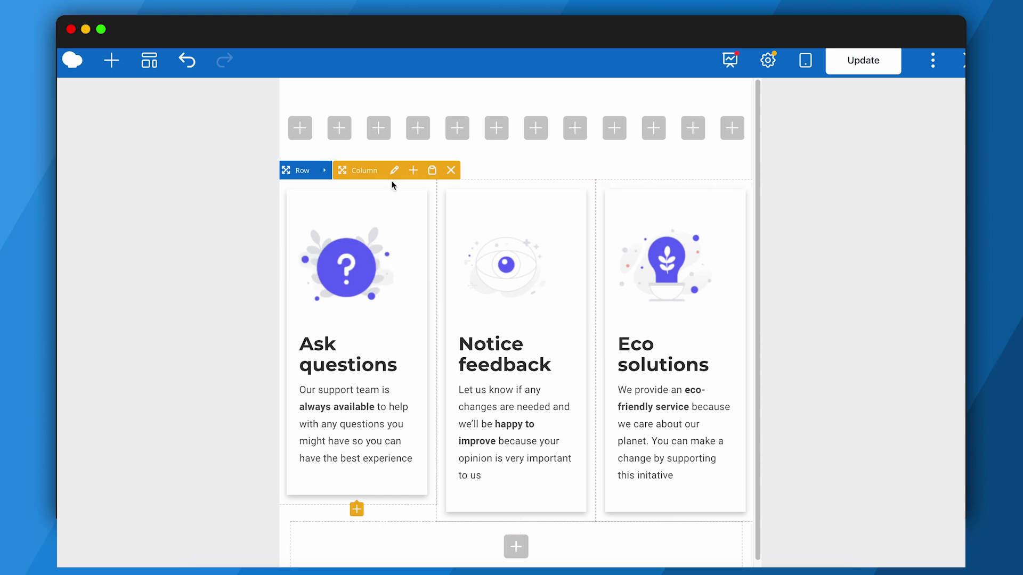
Step: Show the Notice feedback column's Responsive Options and move the settings dialog right, off the cards
left_click(394, 171)
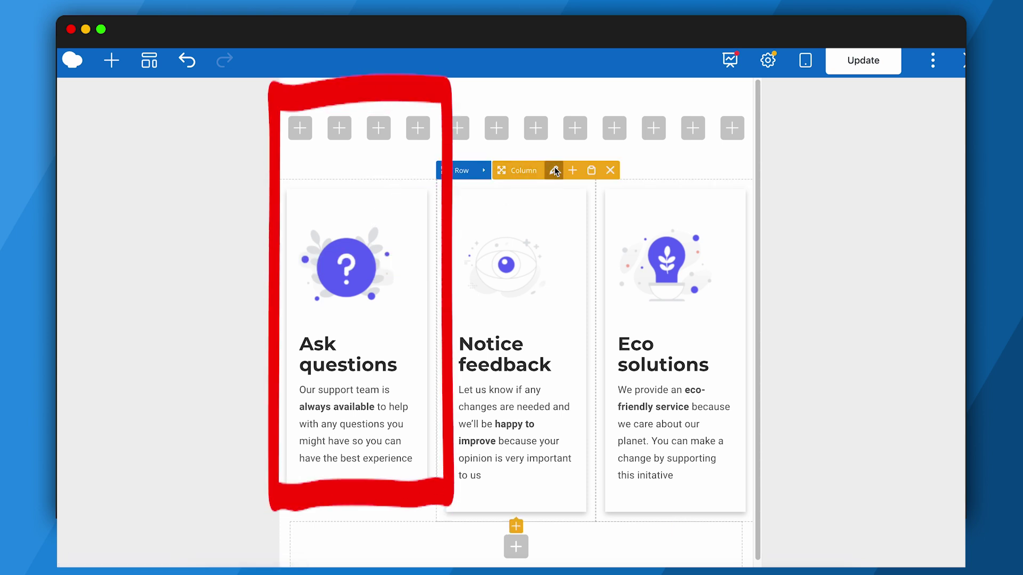
left_click(528, 181)
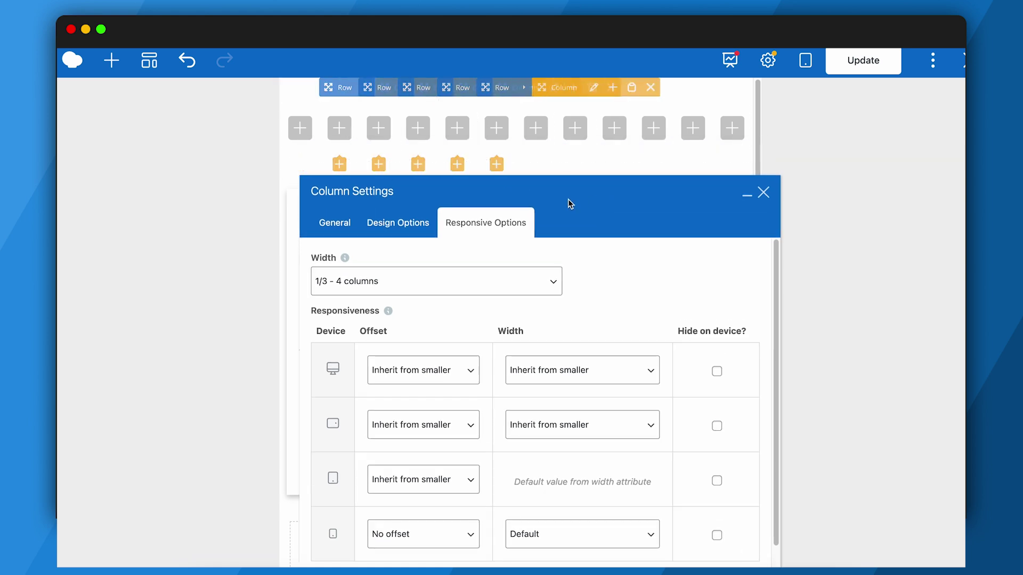
left_click_drag(568, 199, 770, 188)
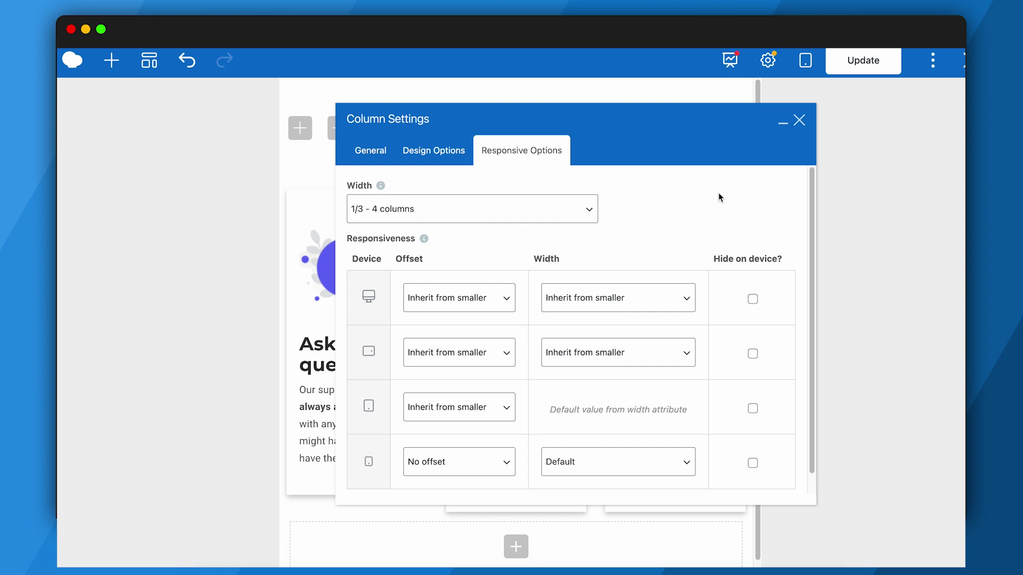
left_click_drag(686, 117, 759, 148)
mouse_move(817, 60)
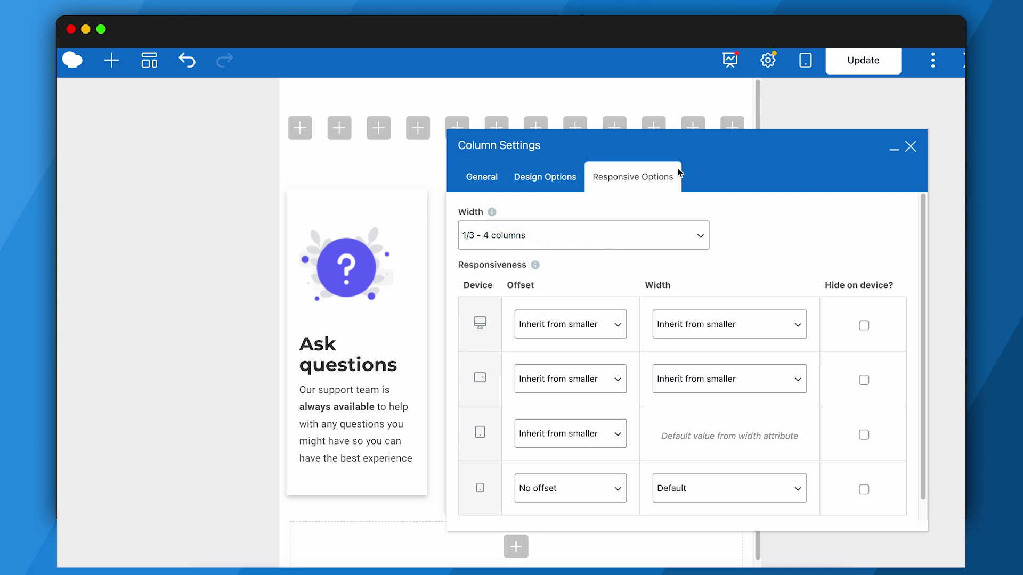
left_click_drag(722, 139, 758, 144)
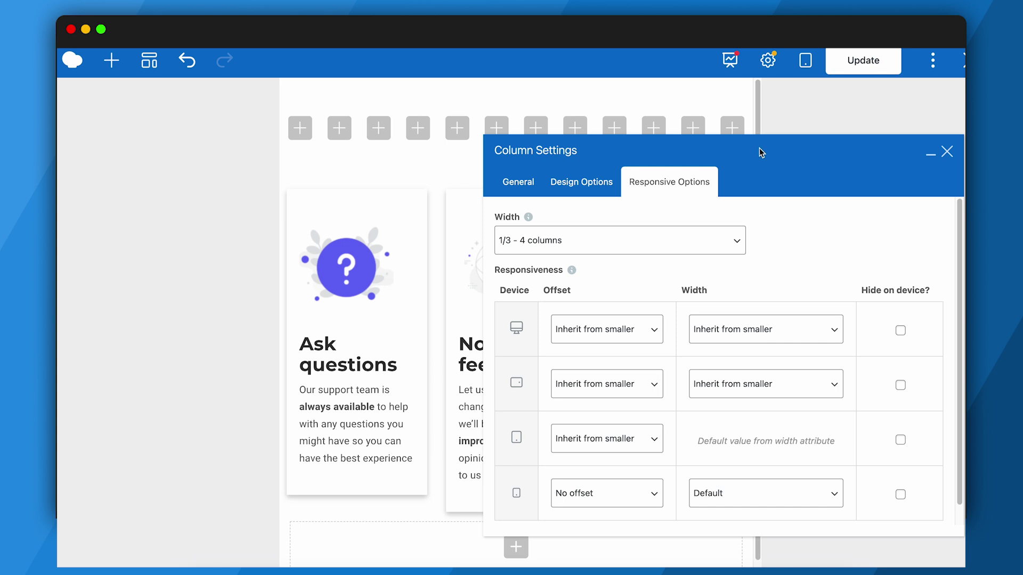
left_click_drag(759, 147, 771, 145)
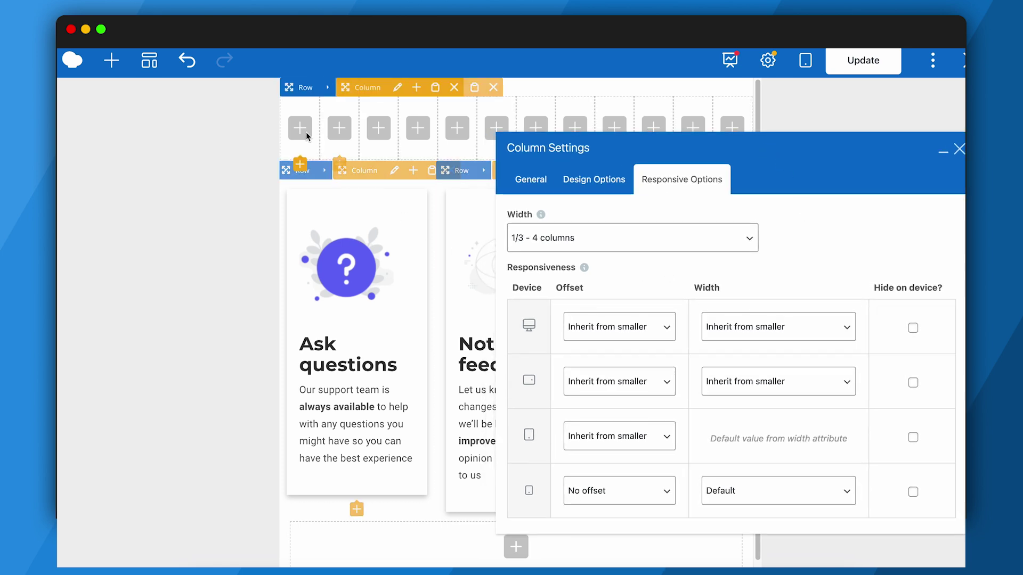
Step: Set the Notice feedback and Ask questions columns to 1/2 - 6 columns width
left_click(626, 239)
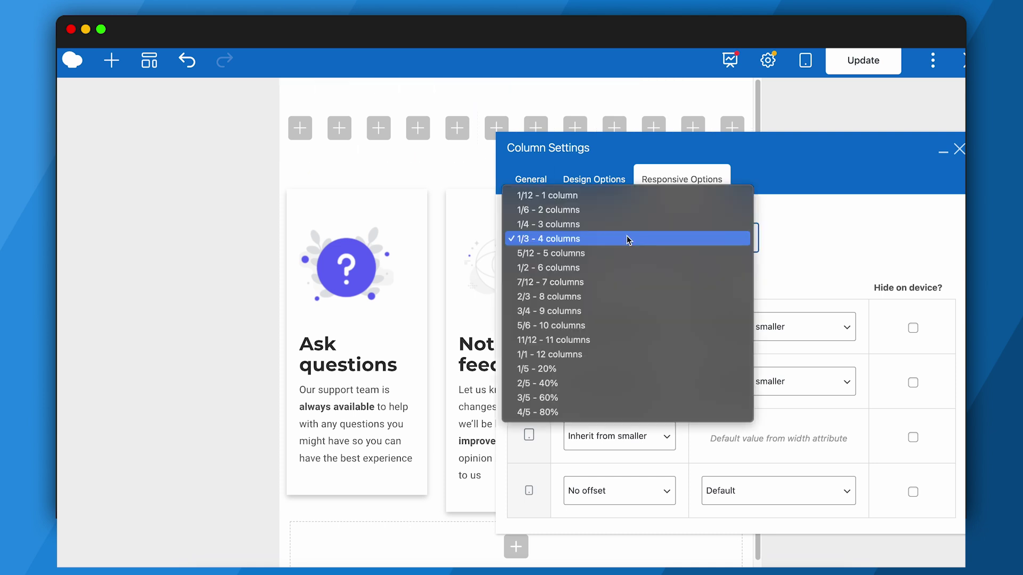
left_click(578, 271)
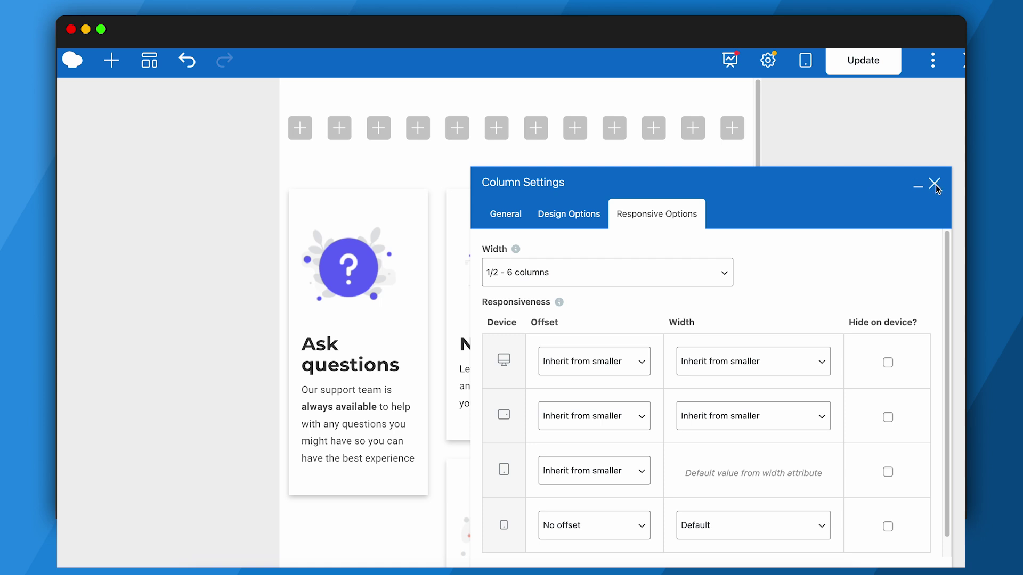
left_click(935, 185)
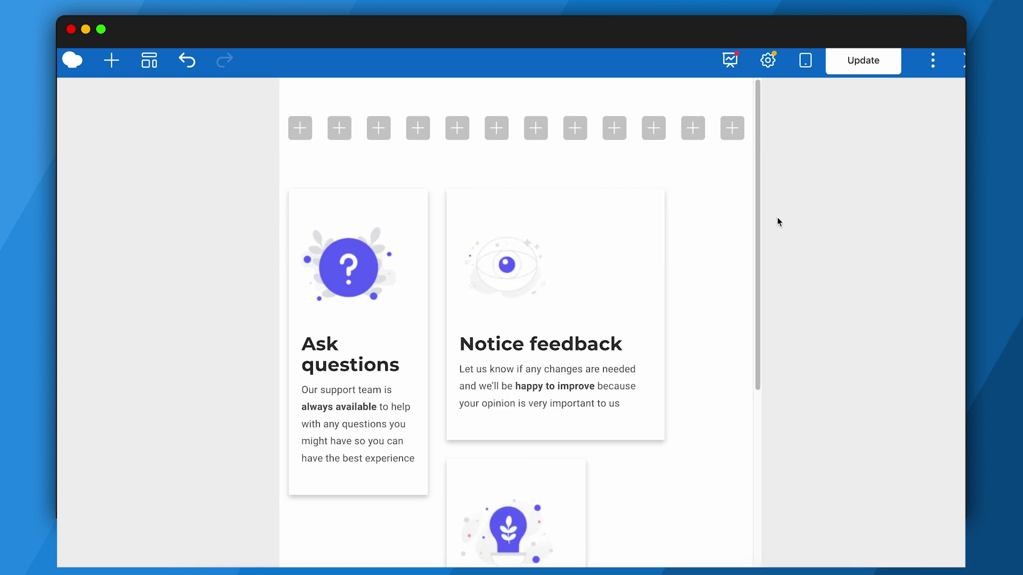
left_click(394, 172)
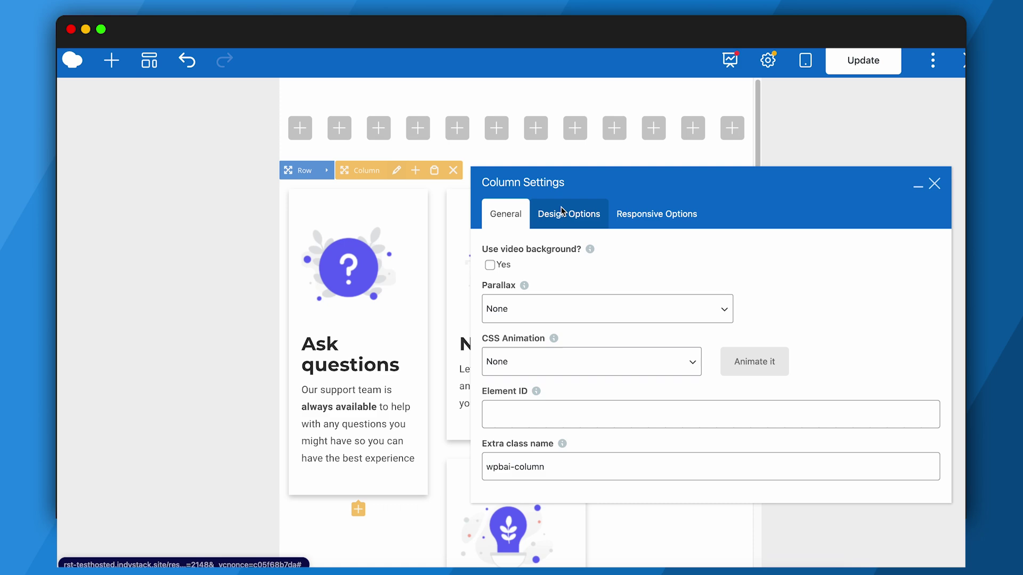
left_click(656, 215)
left_click(613, 272)
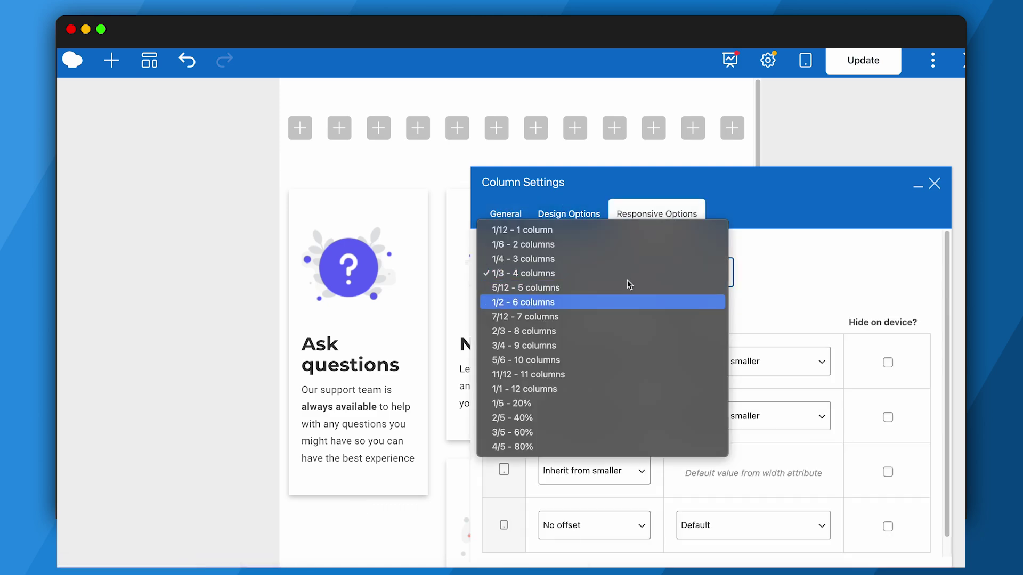
left_click(628, 301)
left_click(935, 185)
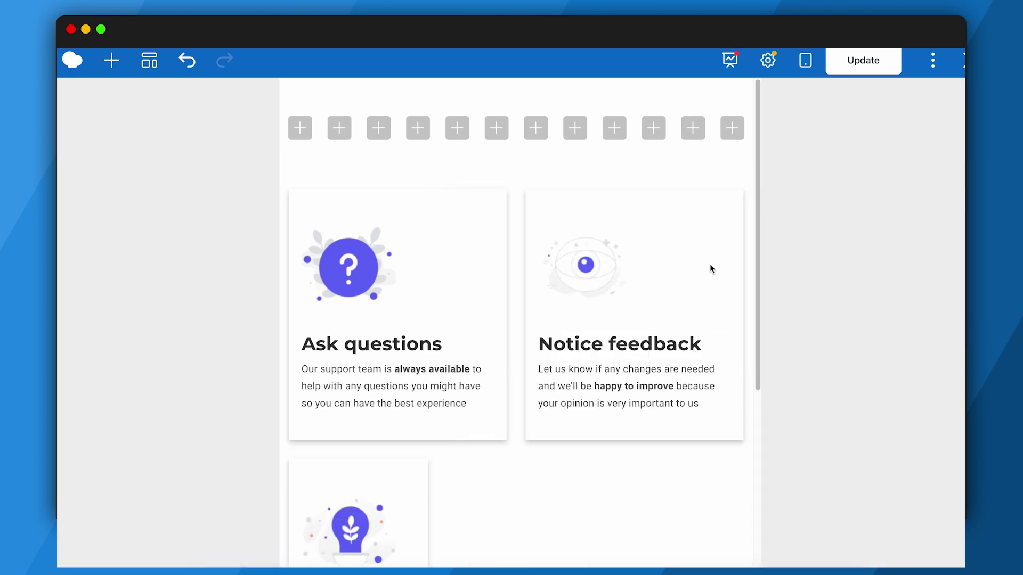
Step: Set the Eco solutions column to 1/2 - 6 columns width as well
scroll(408, 316, "down", 5)
left_click(397, 242)
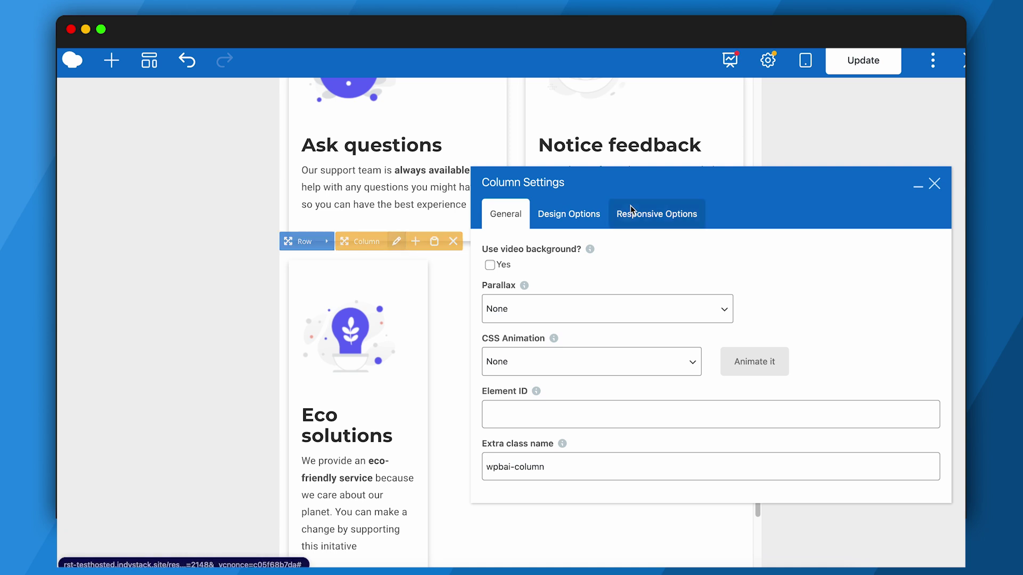
left_click(630, 210)
left_click(600, 276)
left_click(576, 301)
left_click(935, 184)
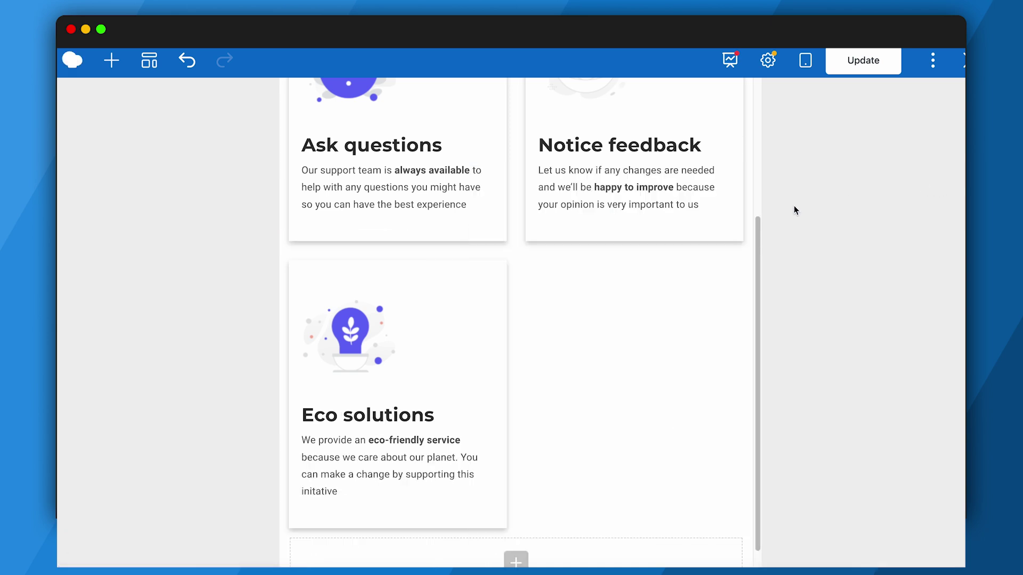
scroll(607, 290, "up", 2)
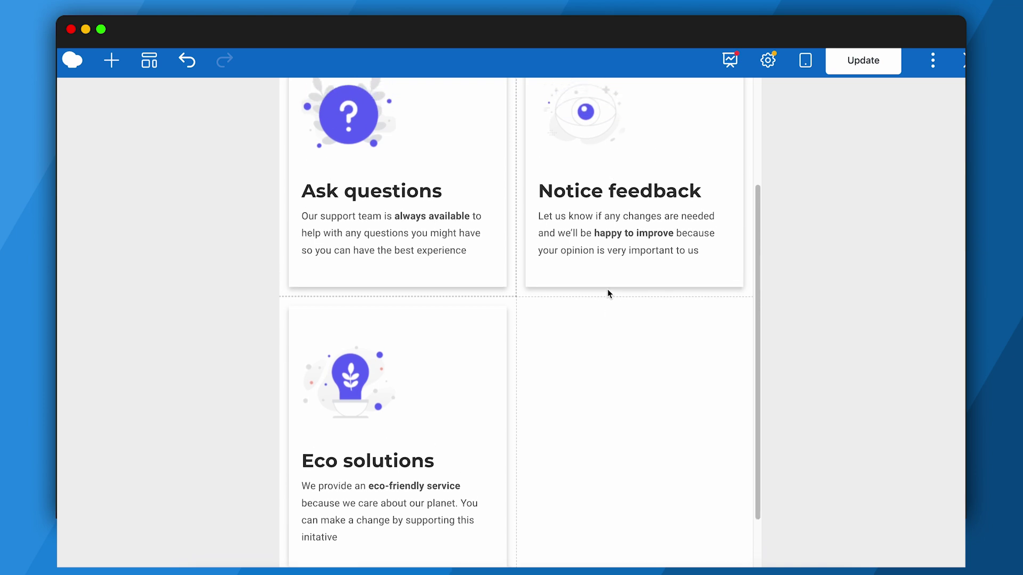
scroll(608, 292, "up", 2)
Step: Preview at desktop size and set the Ask questions column's desktop width to 1/3 - 4 columns
mouse_move(805, 80)
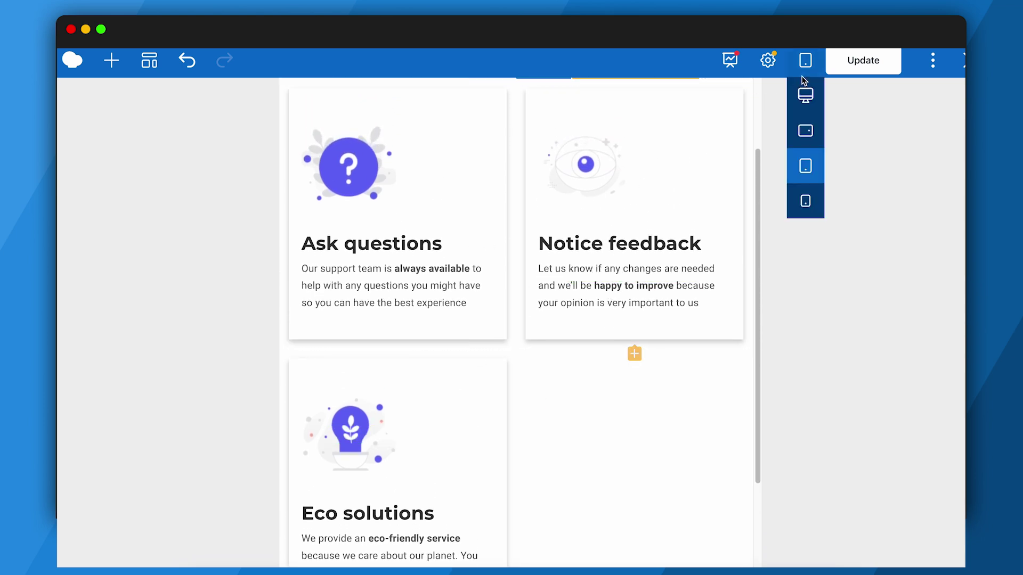
scroll(446, 226, "up", 4)
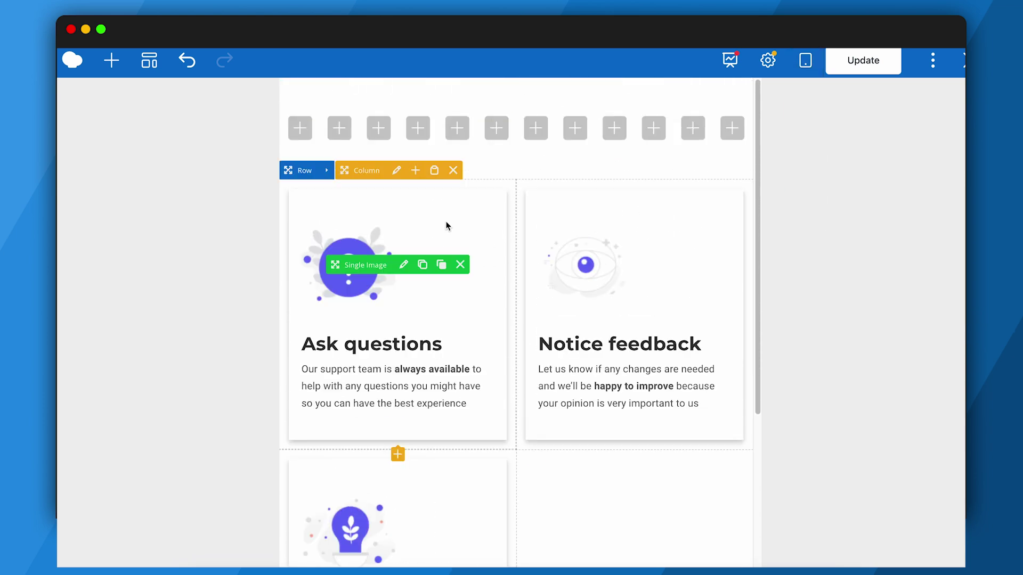
left_click(397, 170)
left_click_drag(696, 180, 670, 127)
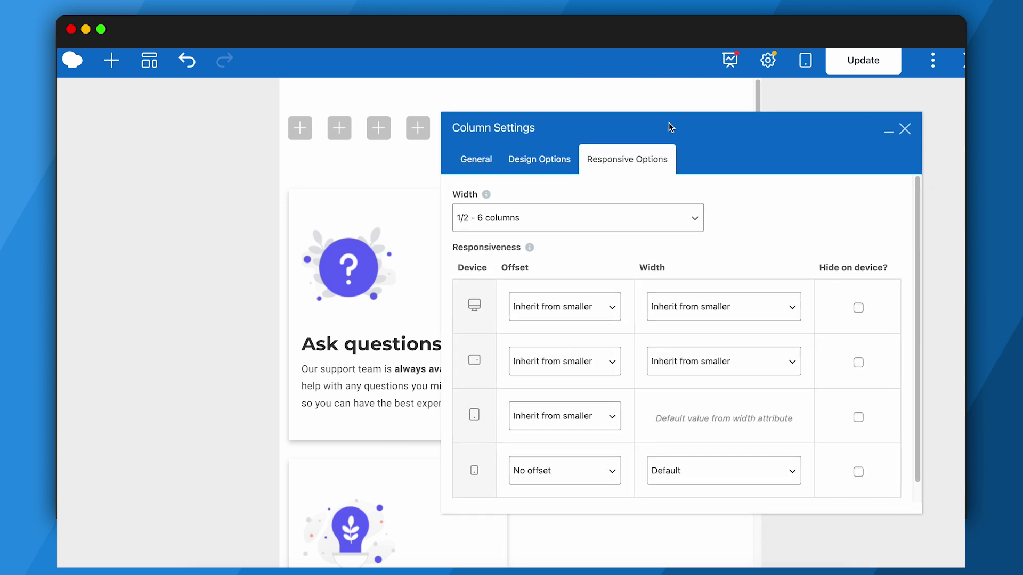
mouse_move(794, 62)
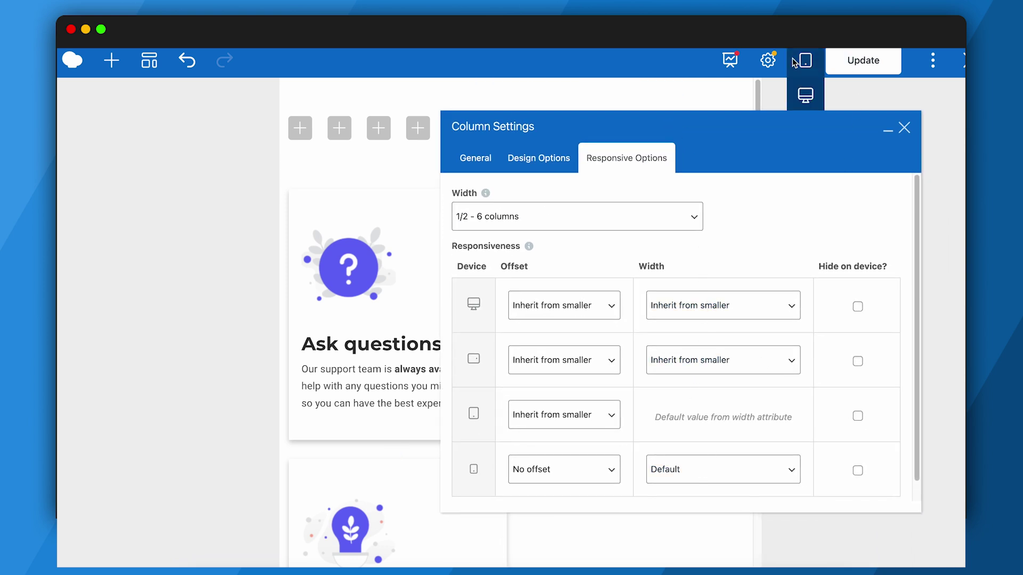
left_click(806, 95)
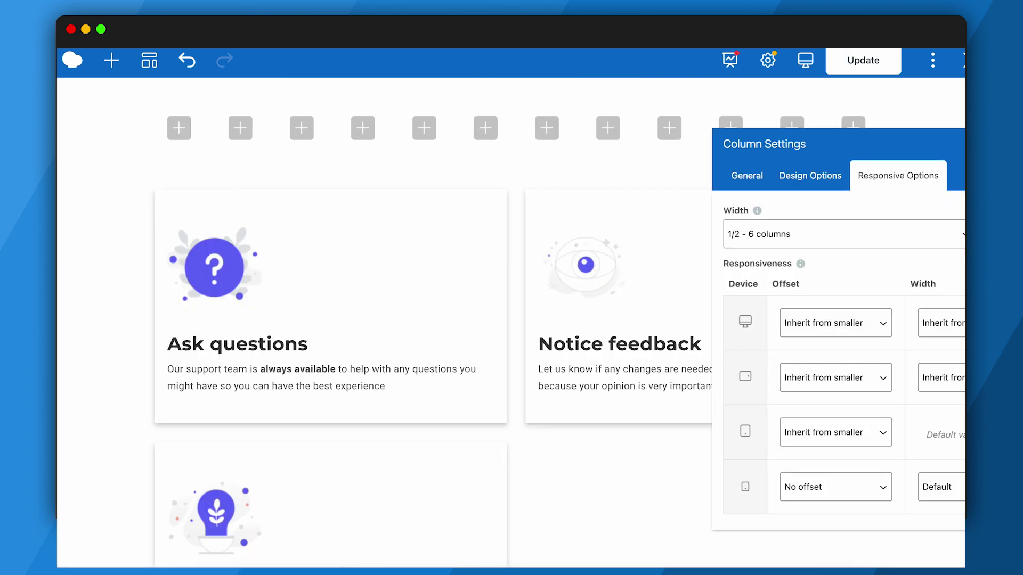
left_click_drag(959, 149, 711, 152)
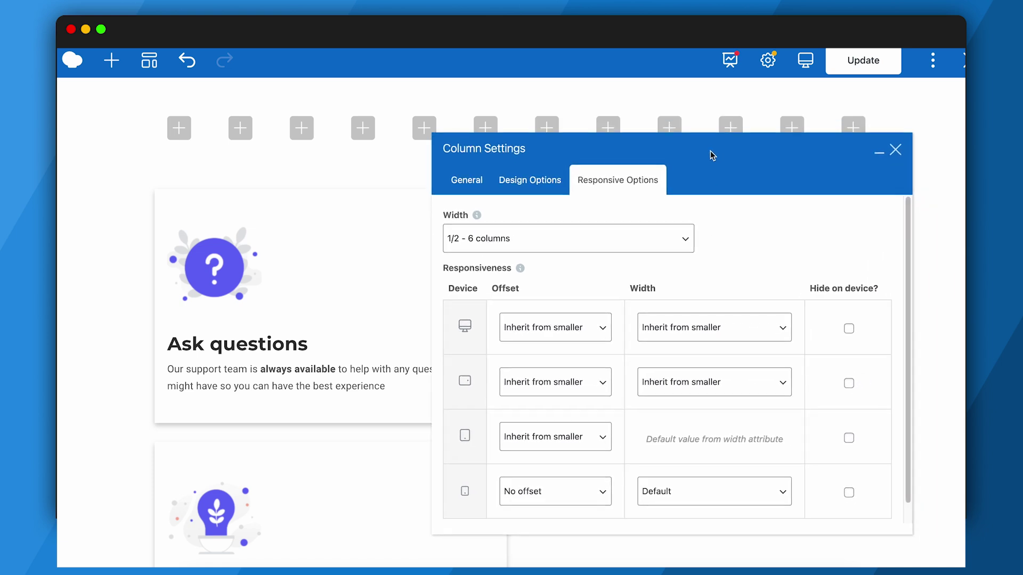
left_click(705, 328)
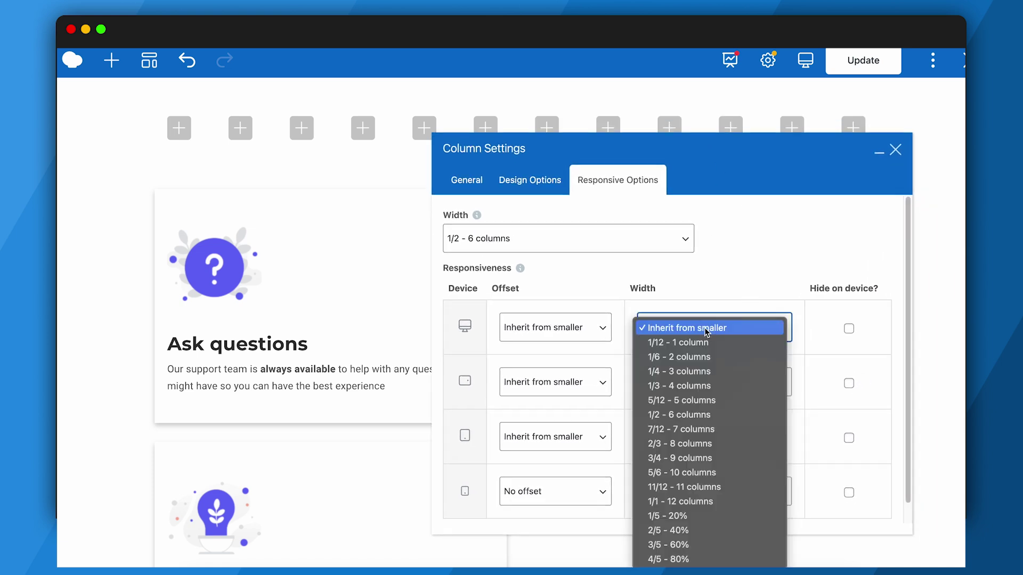
left_click(691, 386)
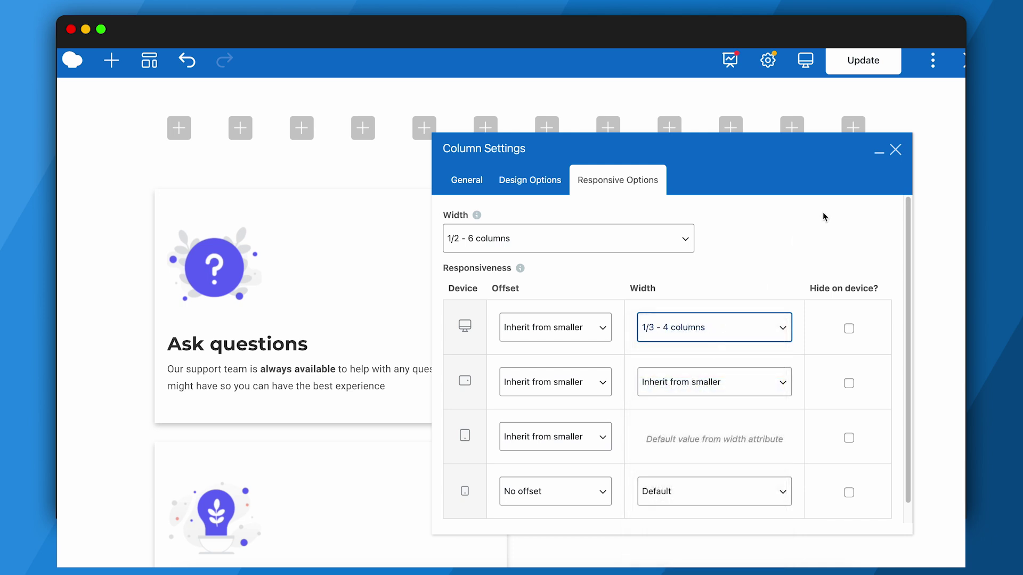
left_click(895, 150)
Step: Give Notice feedback and Eco solutions a 1/3 - 4 columns desktop width, then preview on portrait tablet
left_click(509, 171)
left_click(618, 181)
left_click(714, 327)
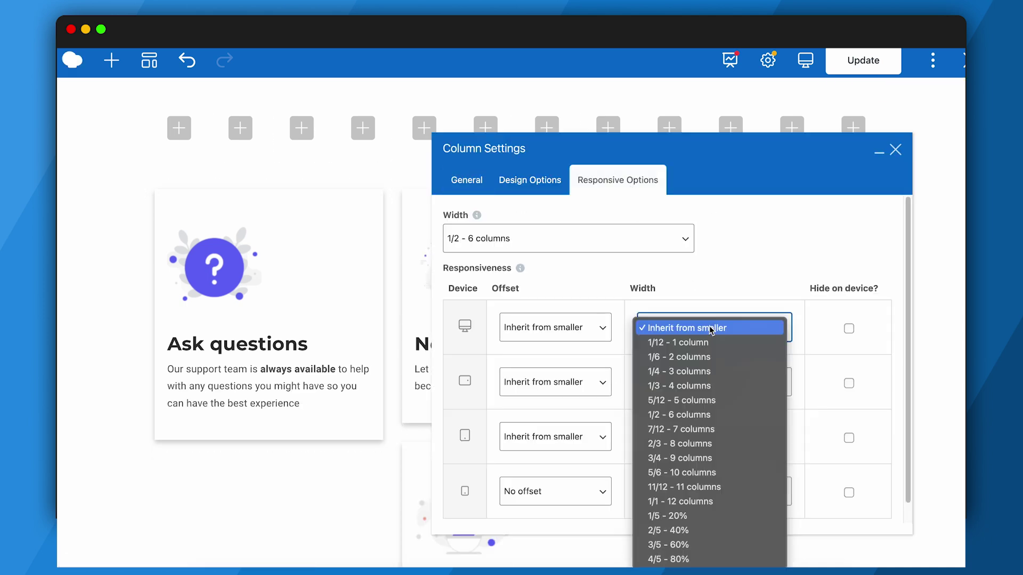
left_click(700, 376)
left_click(895, 150)
scroll(310, 376, "down", 3)
left_click(263, 293)
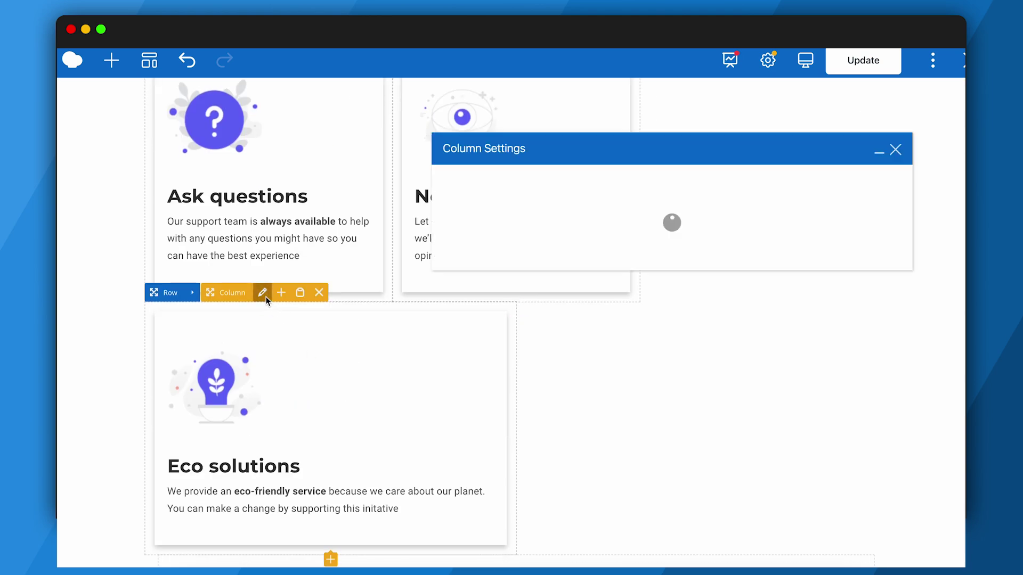
left_click(621, 180)
left_click(714, 327)
left_click(690, 388)
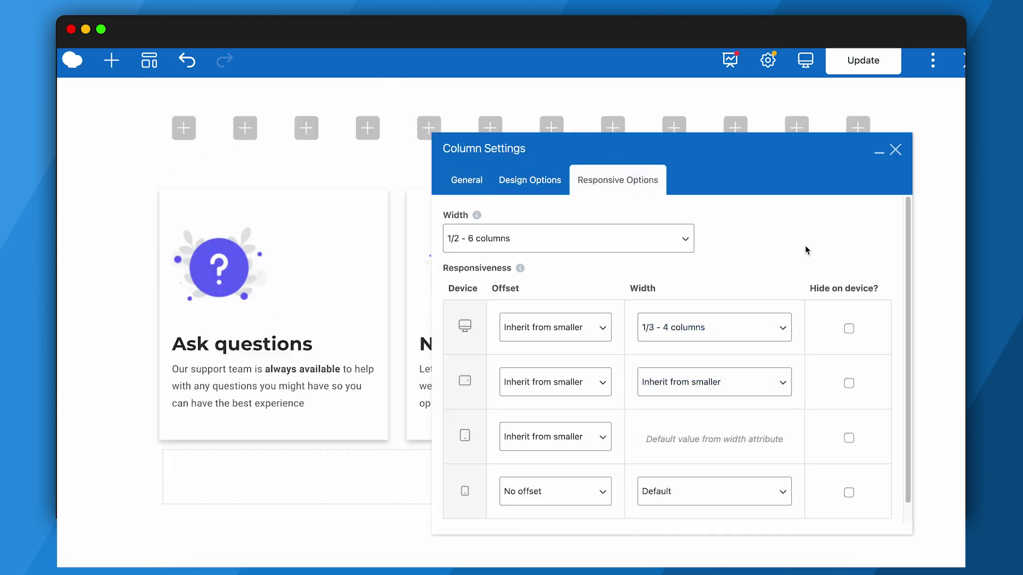
left_click(895, 151)
left_click(806, 60)
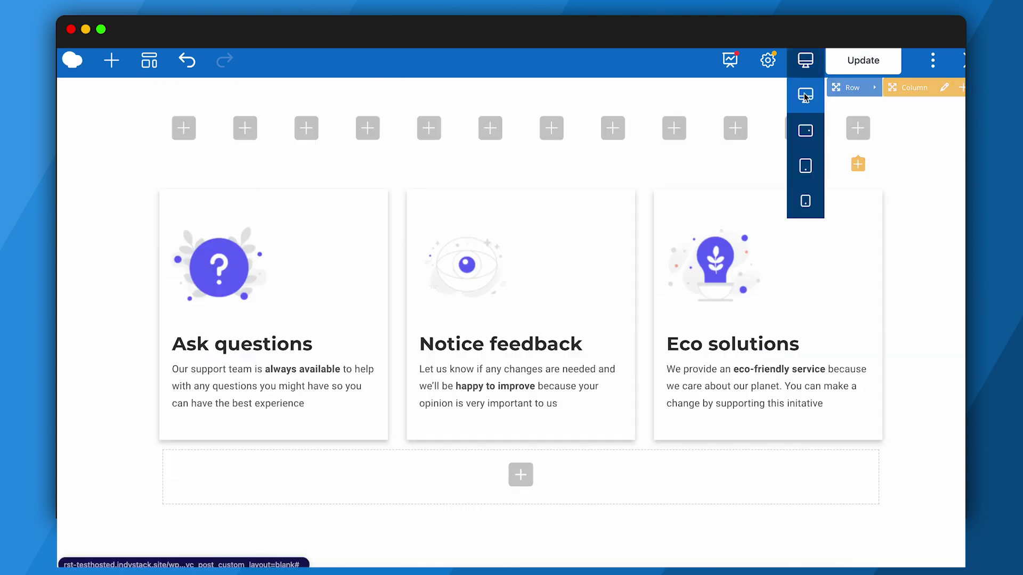
left_click(805, 166)
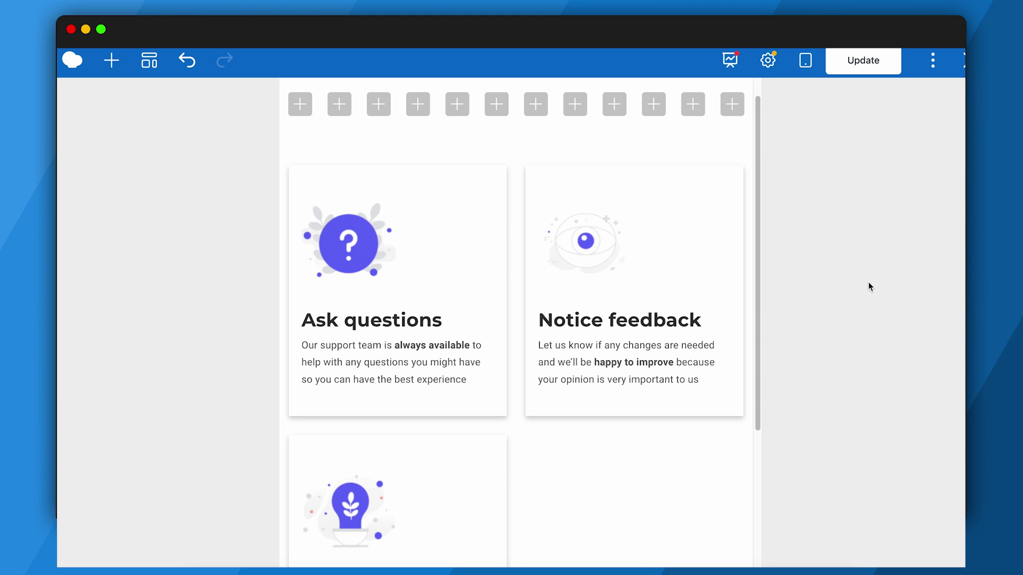
Step: Give the first 1/12 column of the top row a light-blue background preset and show its Responsive Options
scroll(399, 346, "down", 2)
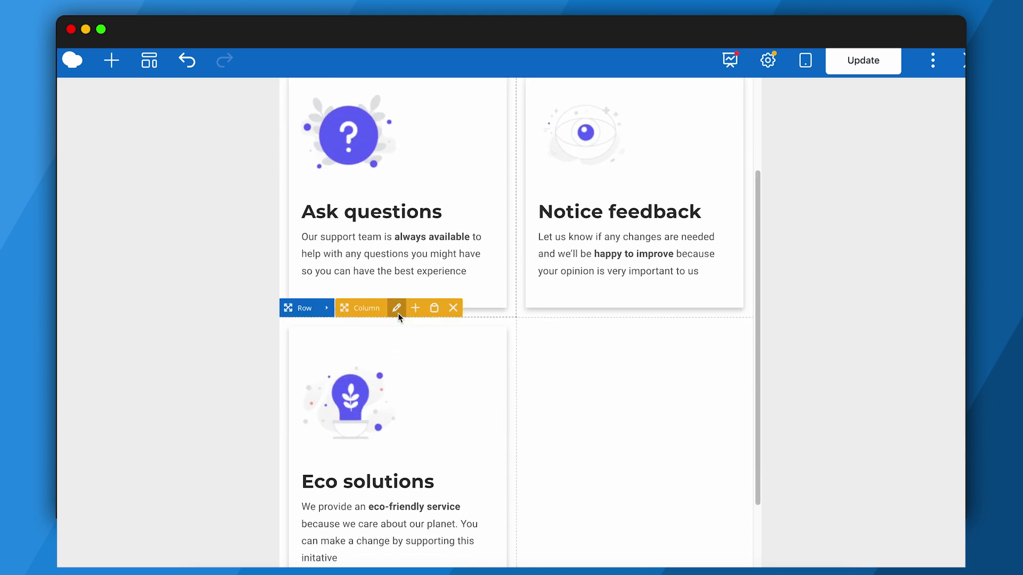
scroll(506, 317, "up", 3)
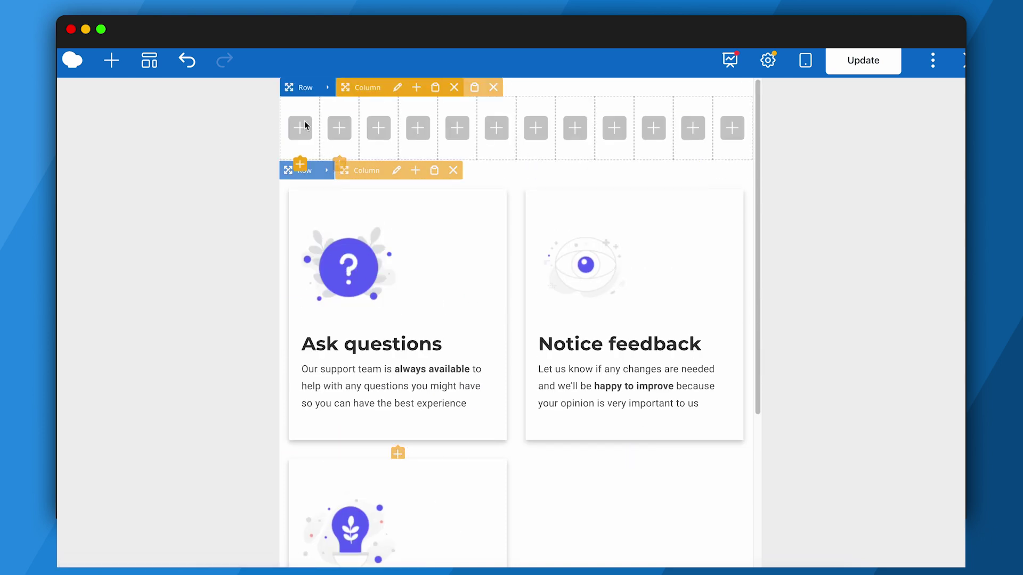
left_click(397, 87)
left_click(561, 182)
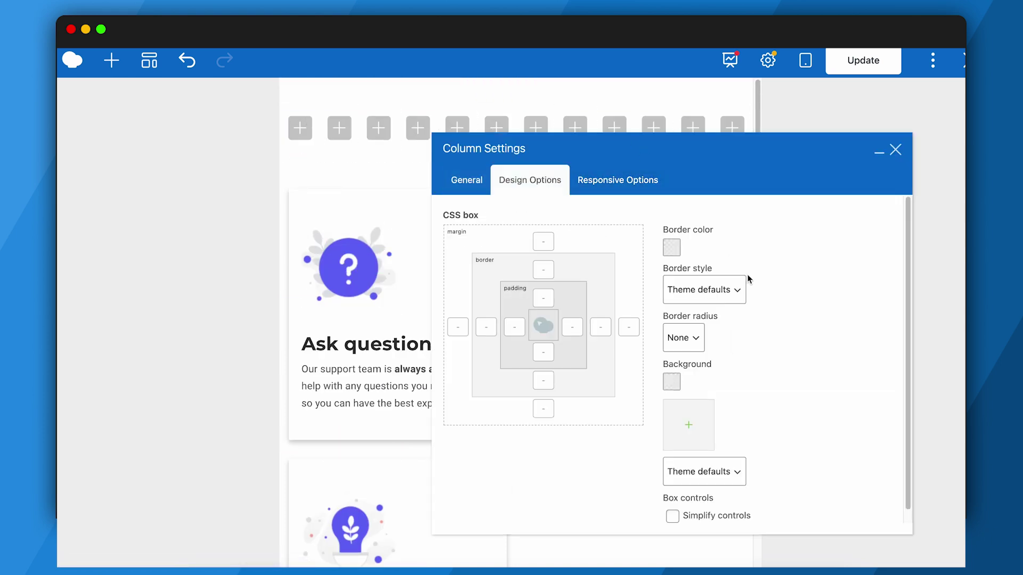
left_click(666, 382)
left_click(639, 491)
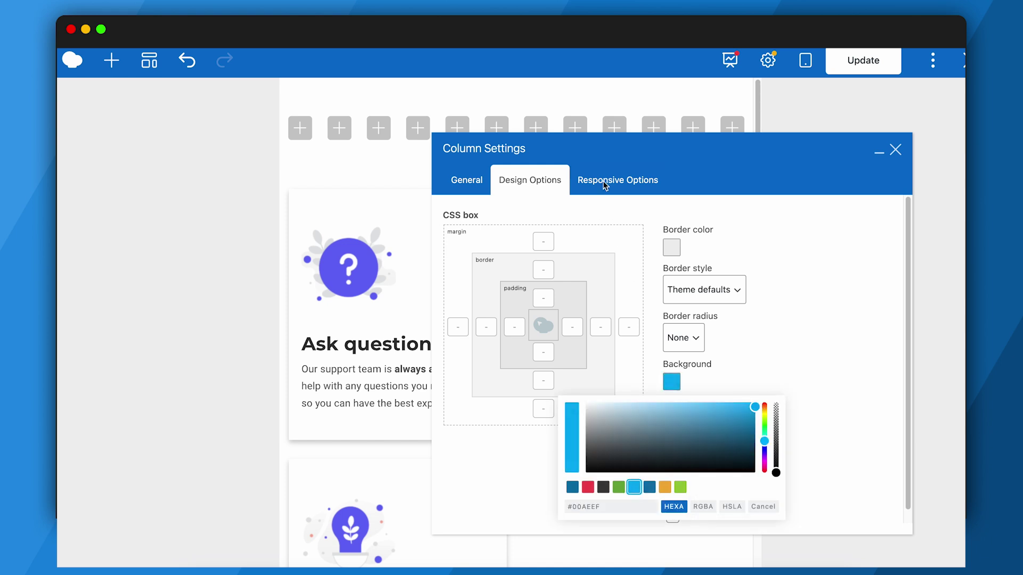
left_click(606, 183)
scroll(596, 475, "down", 1)
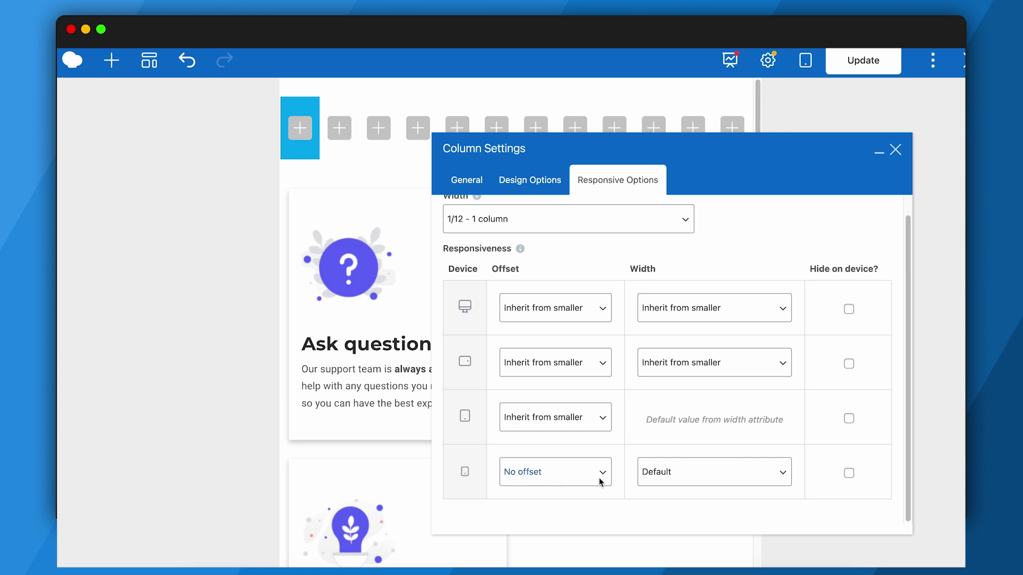
Step: Try 1/12 and then 1/2 - 6 columns portrait-tablet offsets, revert to No offset, and close
left_click(586, 424)
left_click(578, 444)
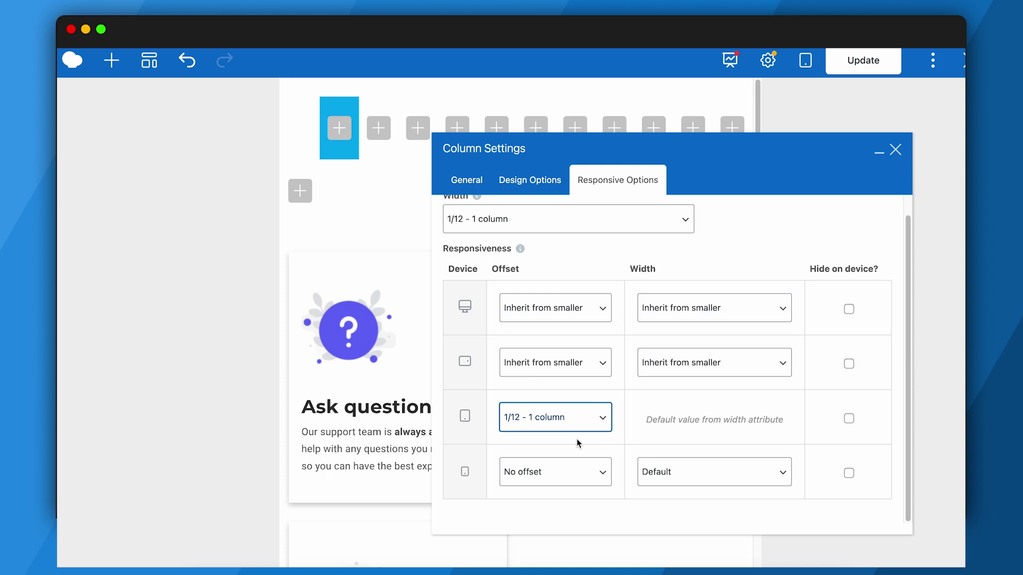
left_click(578, 426)
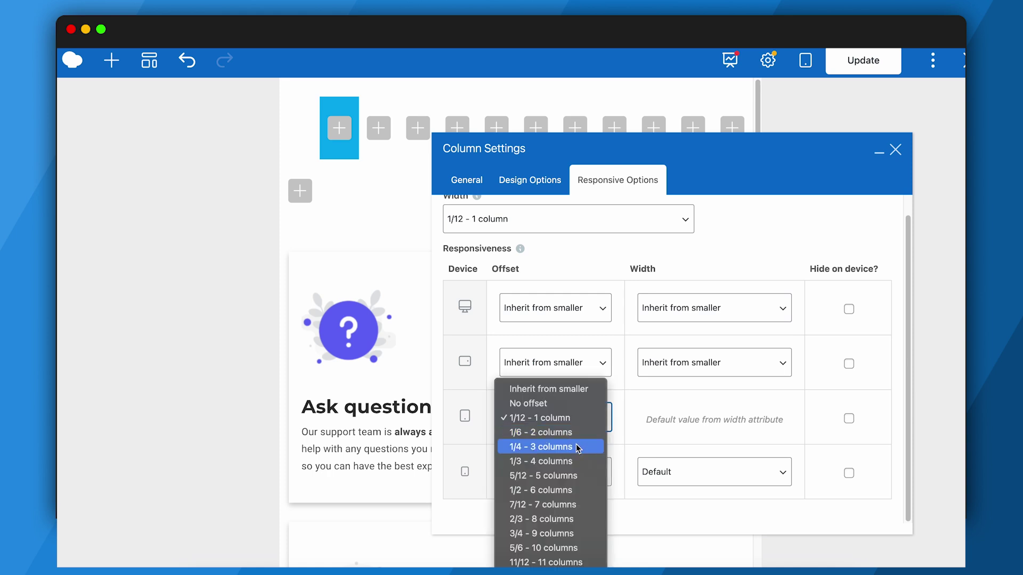
left_click(564, 489)
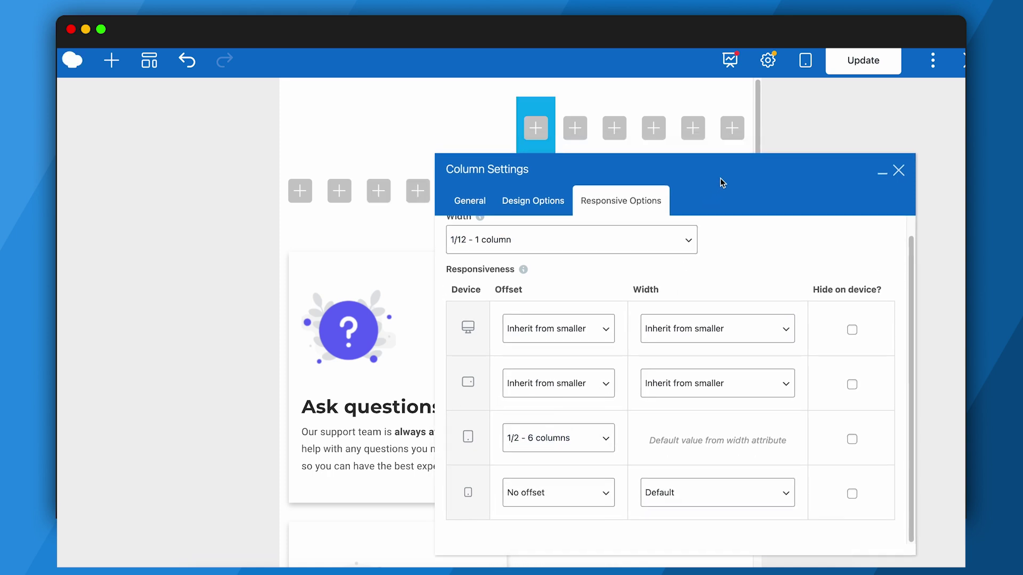
left_click_drag(731, 222, 746, 215)
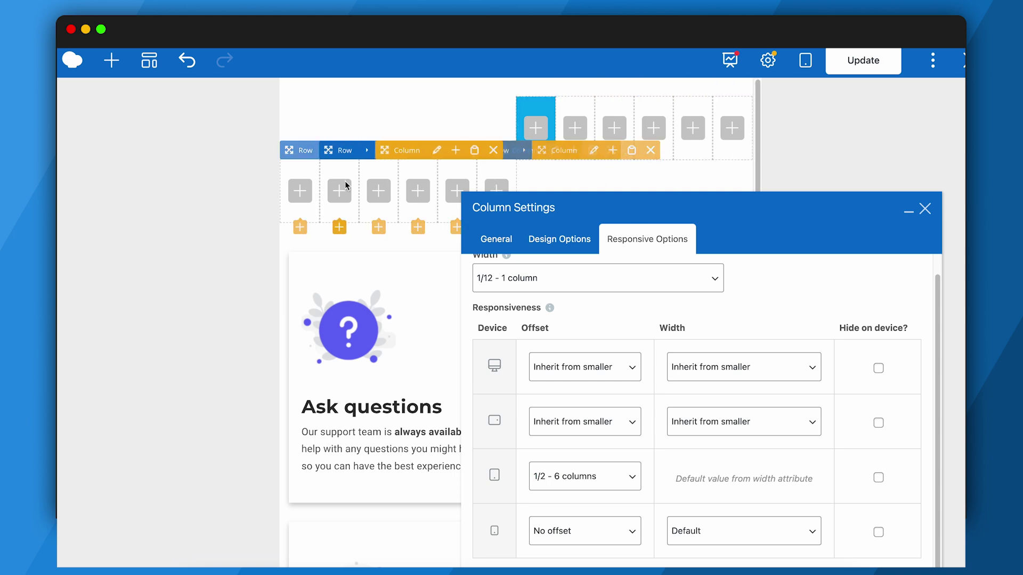
left_click_drag(714, 216, 717, 152)
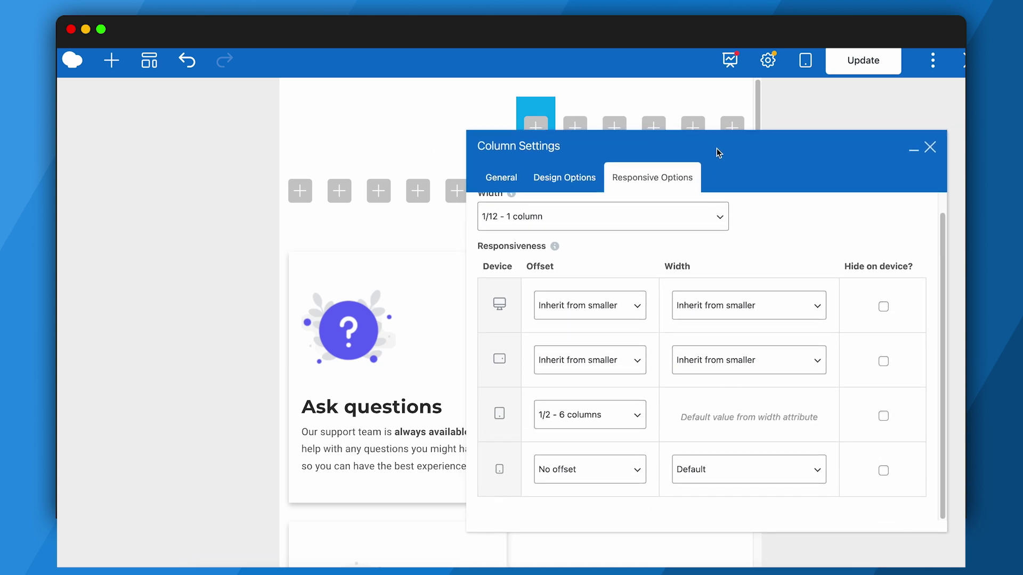
left_click(606, 419)
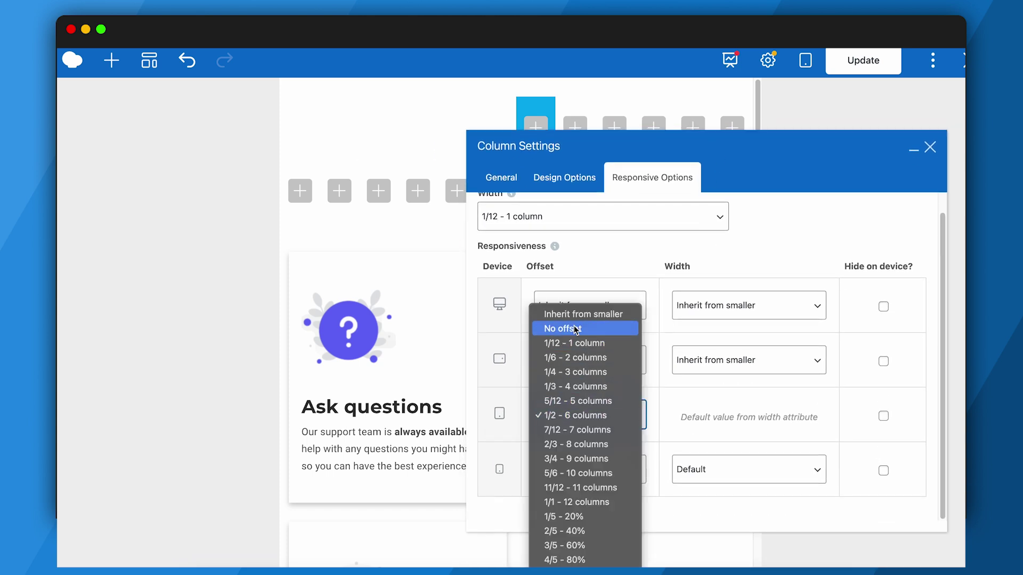
key("Escape")
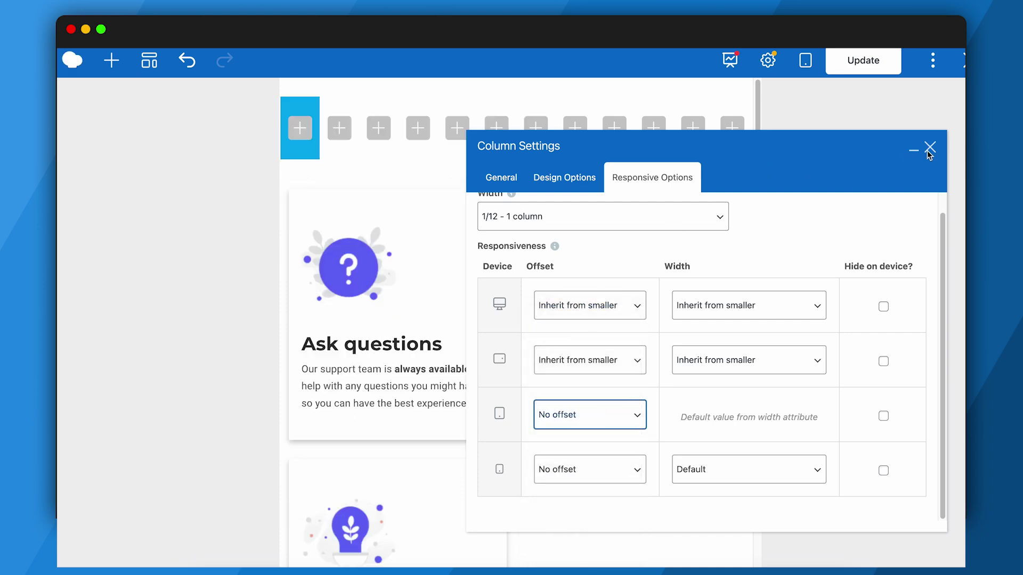
left_click(932, 149)
Step: Give the Eco solutions column a 1/4 - 3 columns portrait-tablet offset to center it
scroll(562, 314, "down", 5)
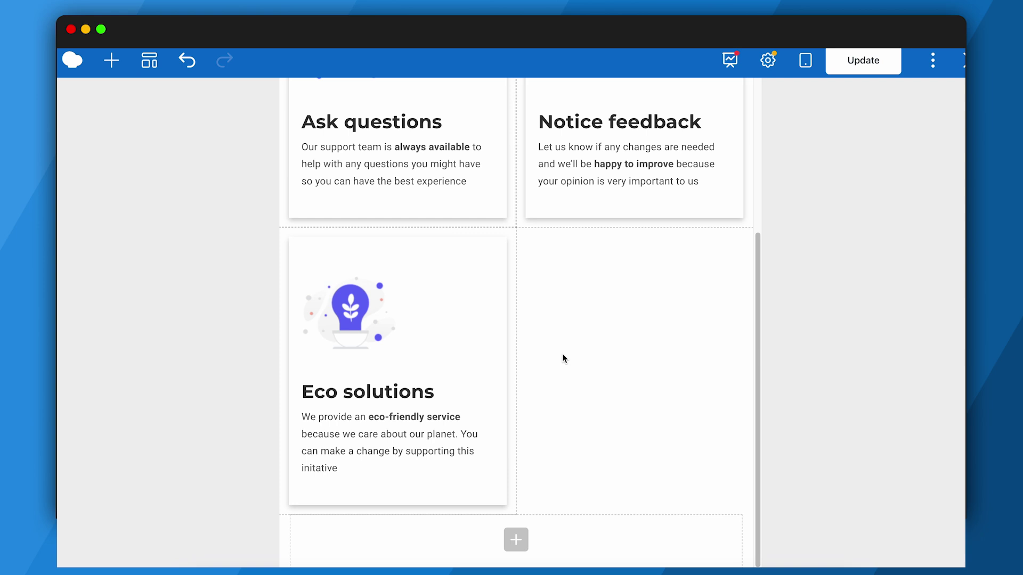
mouse_move(411, 315)
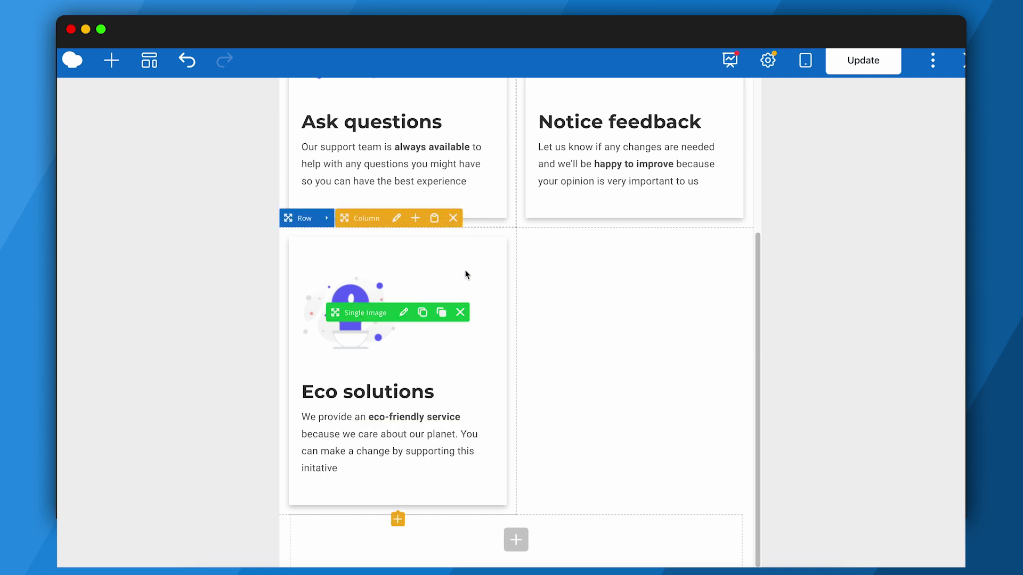
left_click(395, 220)
left_click(650, 181)
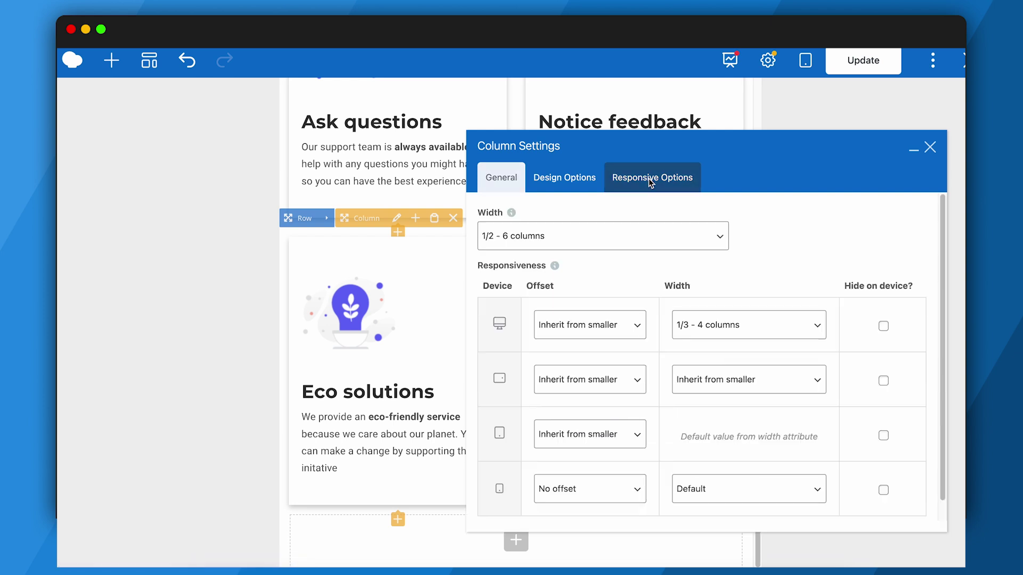
scroll(388, 287, "up", 3)
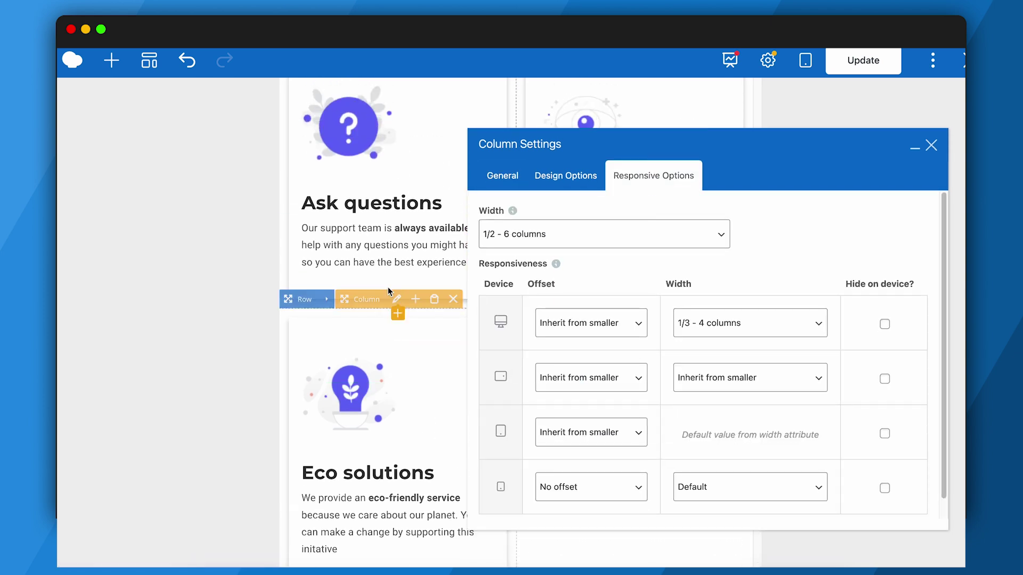
scroll(388, 287, "up", 3)
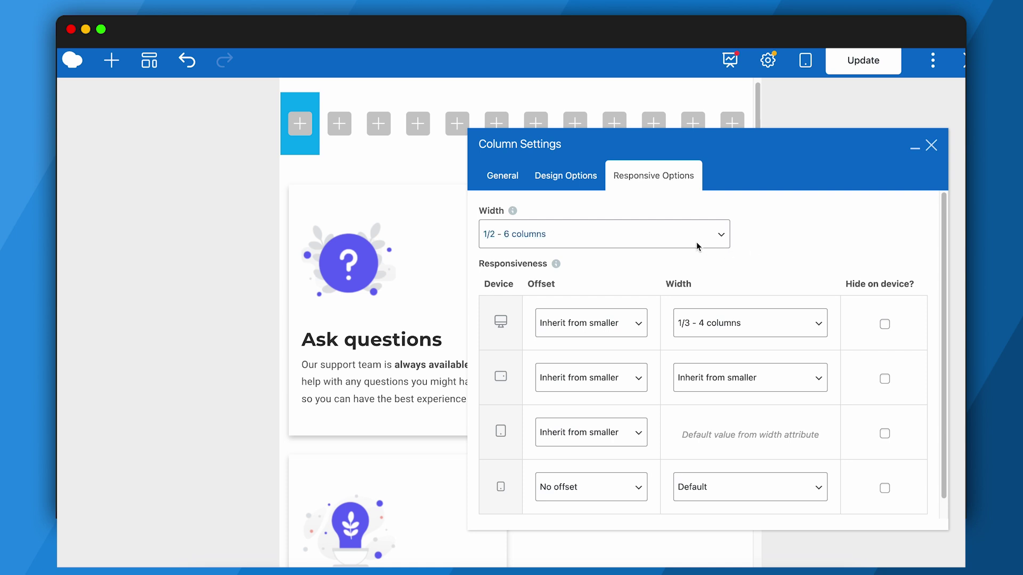
left_click(650, 430)
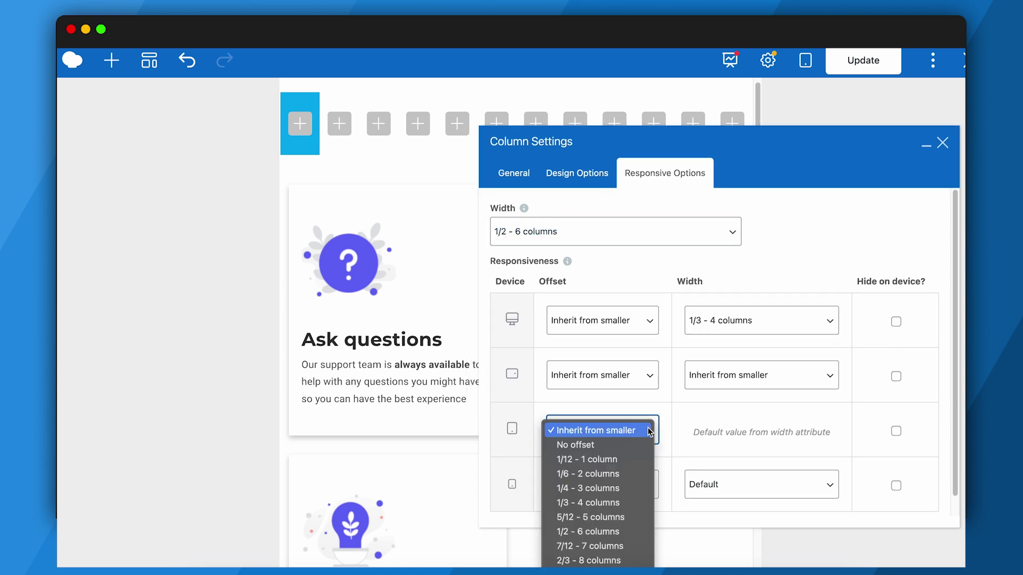
left_click(629, 488)
left_click_drag(837, 159, 743, 149)
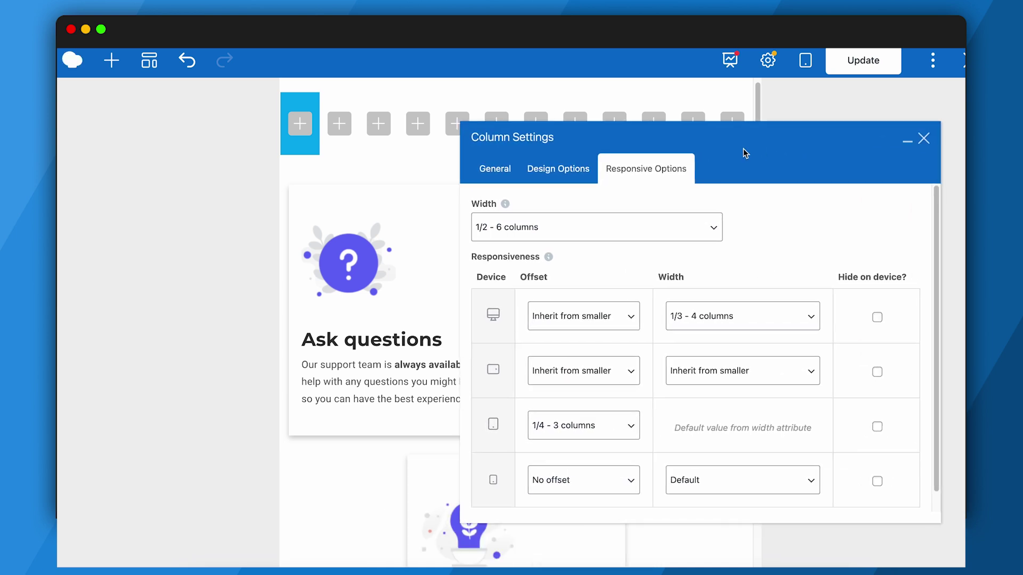
left_click(924, 140)
Step: Set the Eco solutions column's desktop offset to No offset
scroll(543, 474, "down", 5)
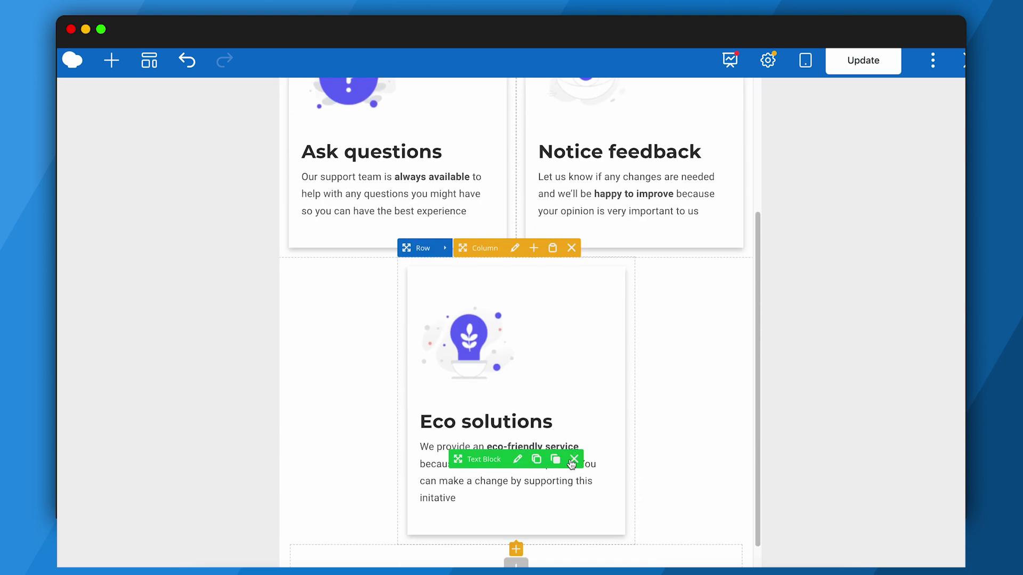
scroll(569, 300, "up", 5)
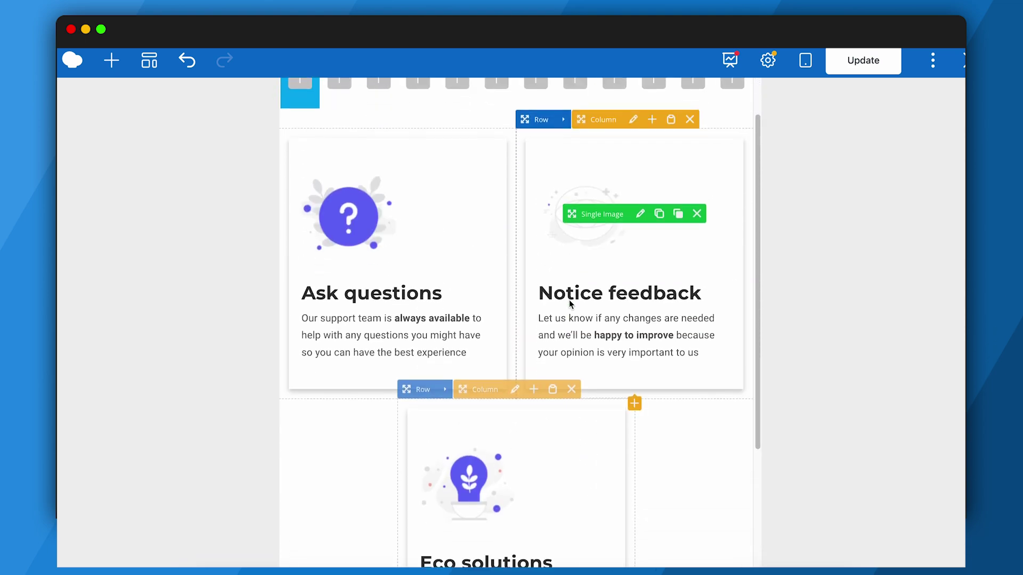
scroll(532, 362, "down", 3)
left_click(516, 341)
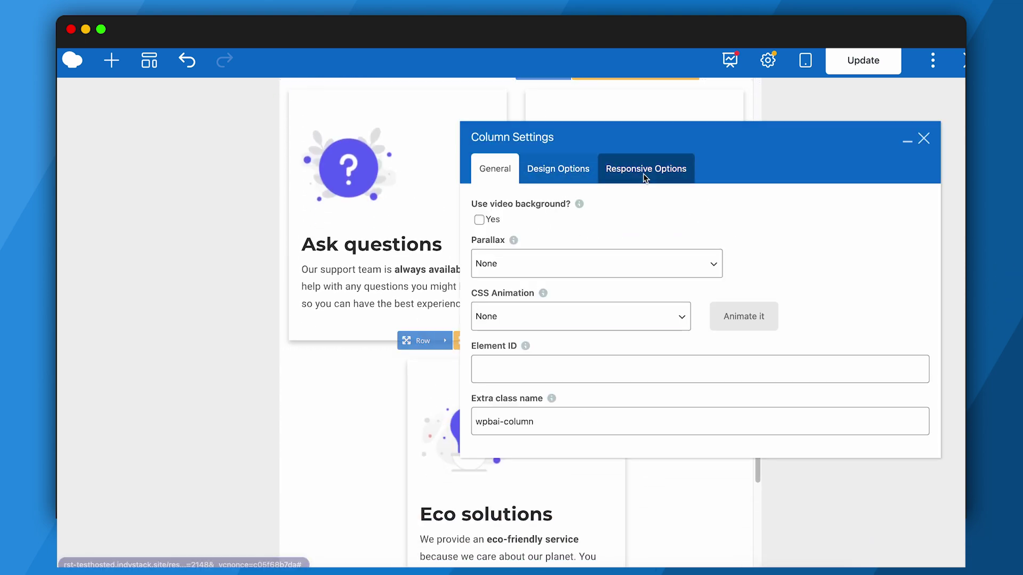
left_click(646, 171)
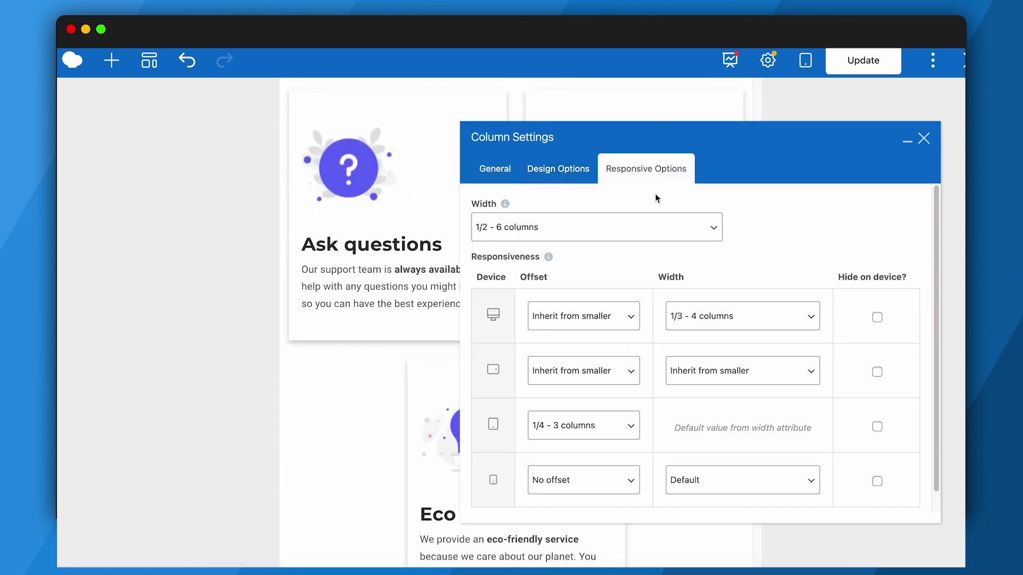
left_click(596, 376)
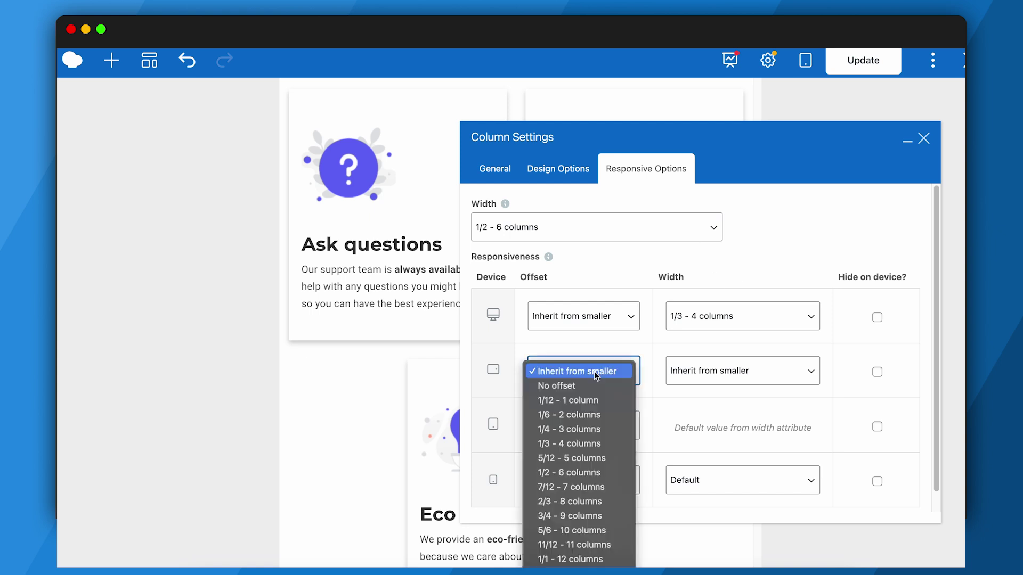
left_click(585, 316)
left_click(581, 332)
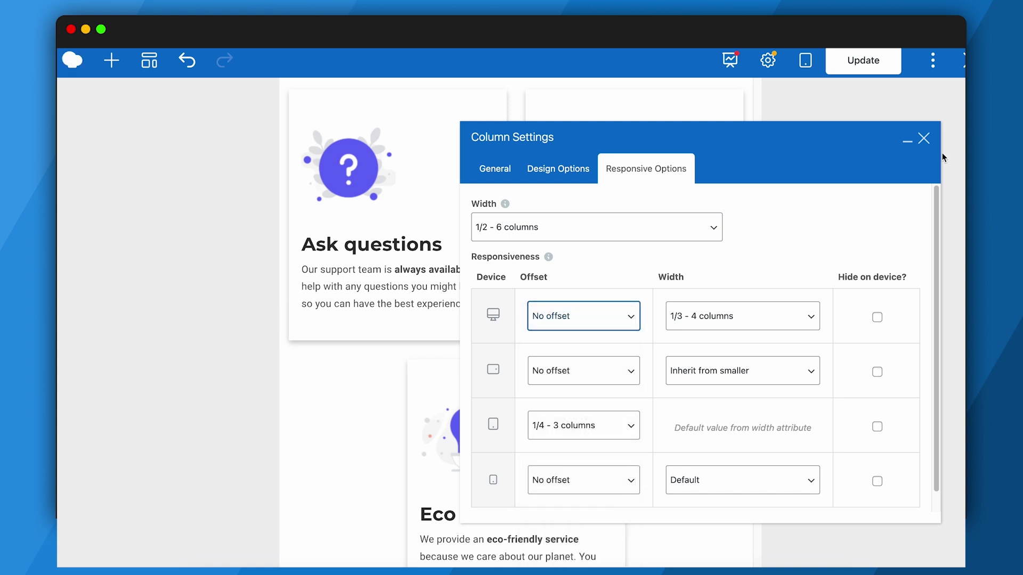
left_click(924, 136)
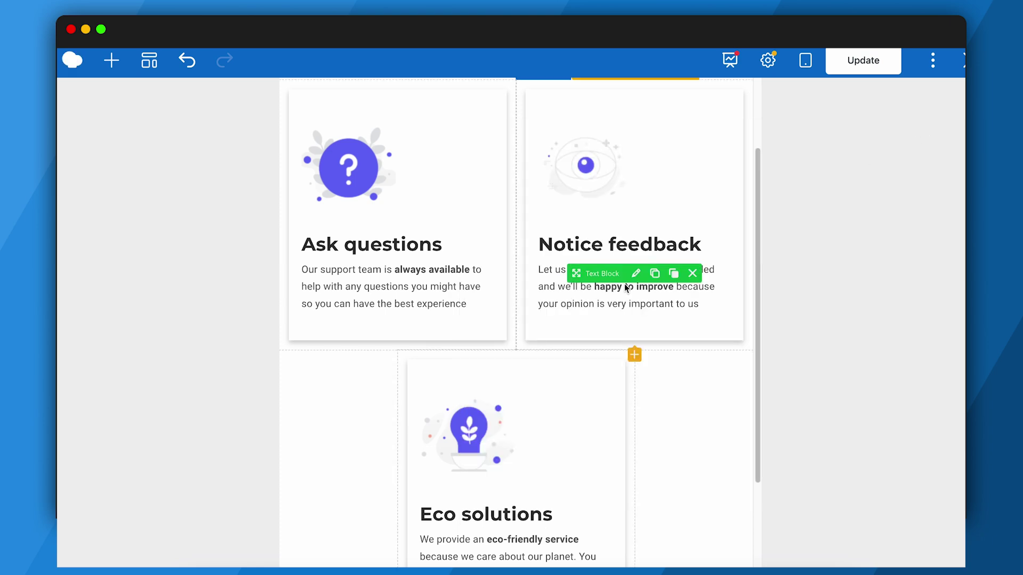
Step: Preview the layout on desktop and bring up the Eco column's responsive settings
left_click(806, 60)
left_click(806, 96)
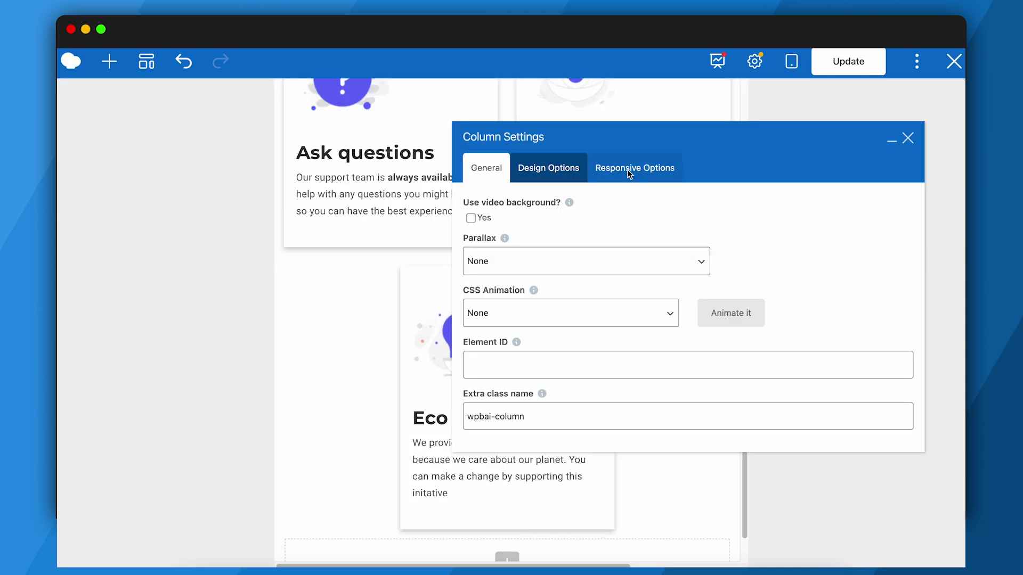
left_click(634, 168)
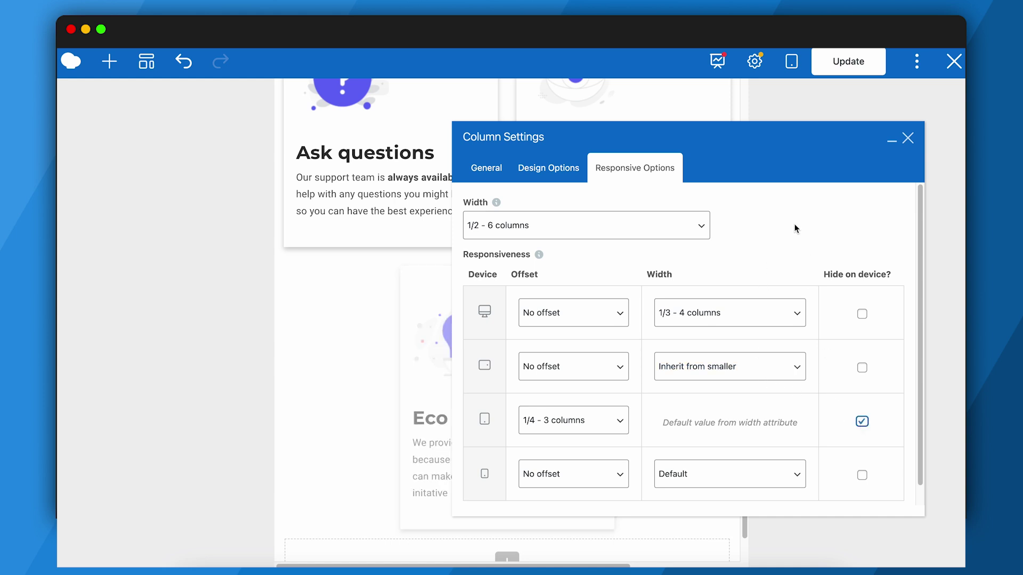
Step: Close the Eco column's settings to see the card greyed out as hidden on portrait tablets
left_click(907, 138)
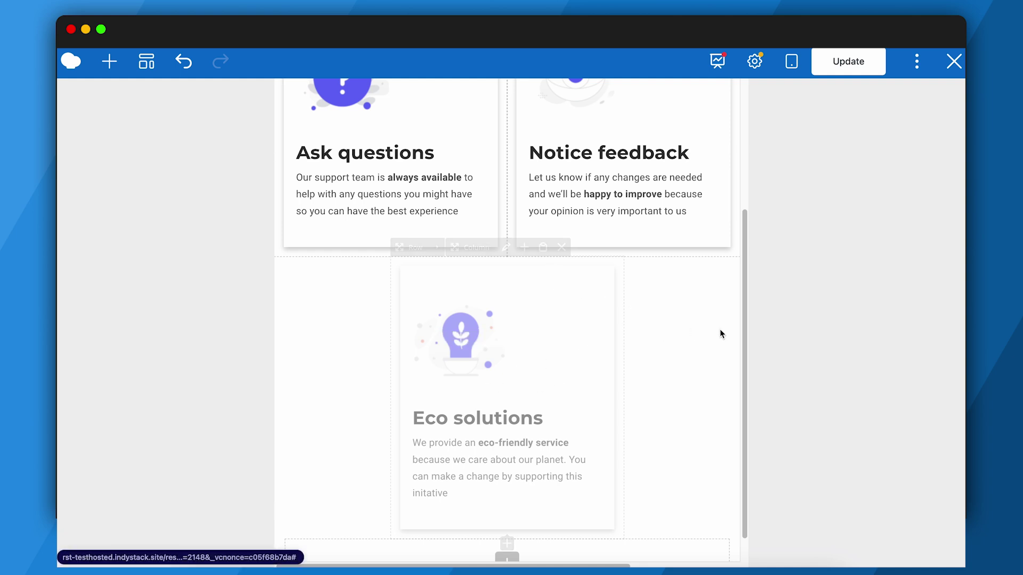
scroll(720, 333, "up", 4)
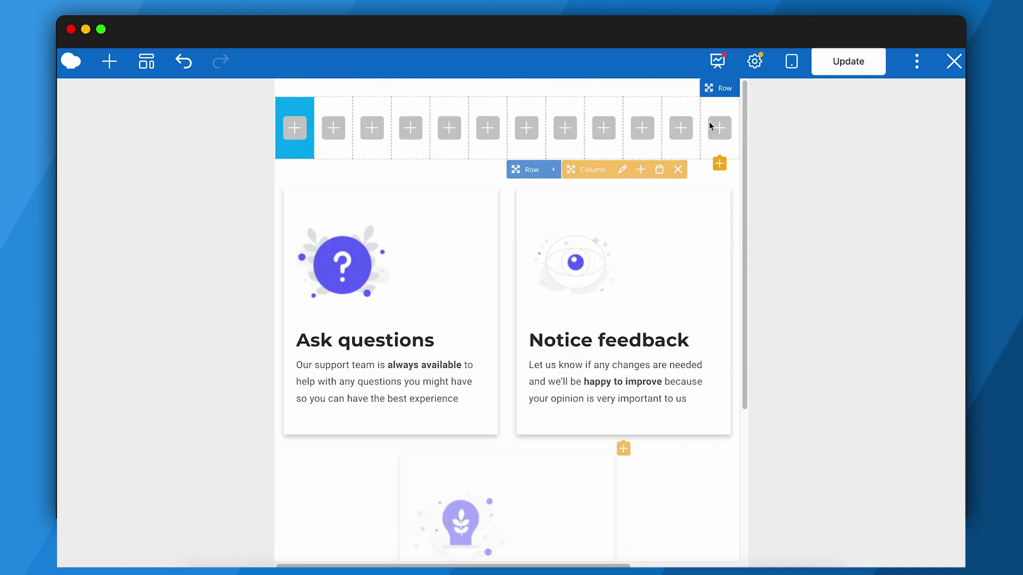